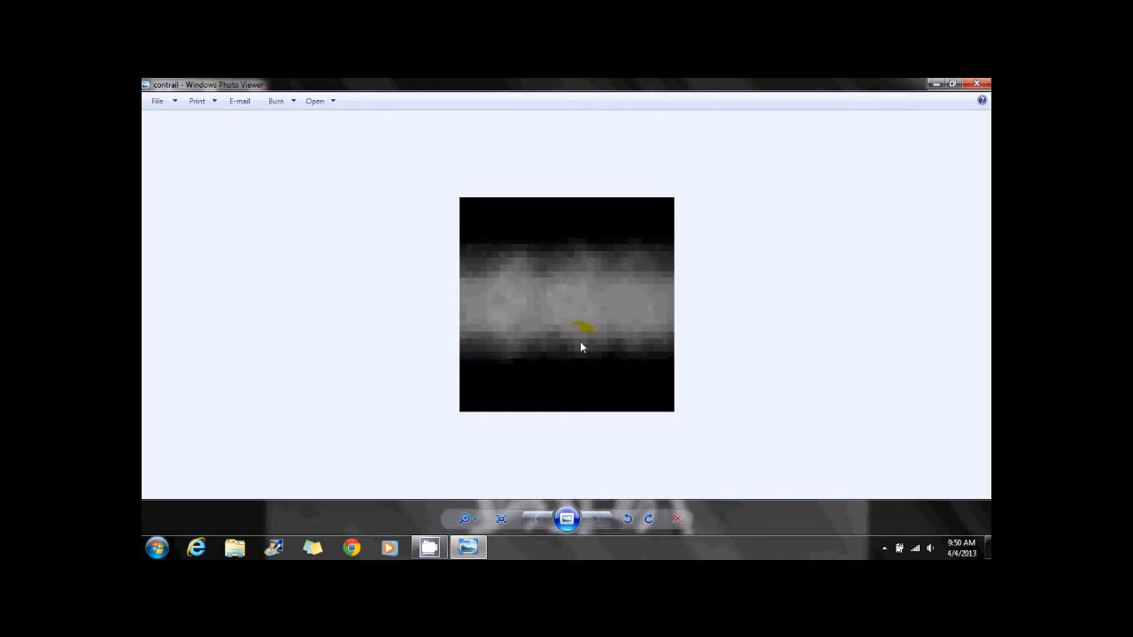
# Inspect the contrail image at different zoom levels and close it
pyautogui.scroll(-8, 581, 346)
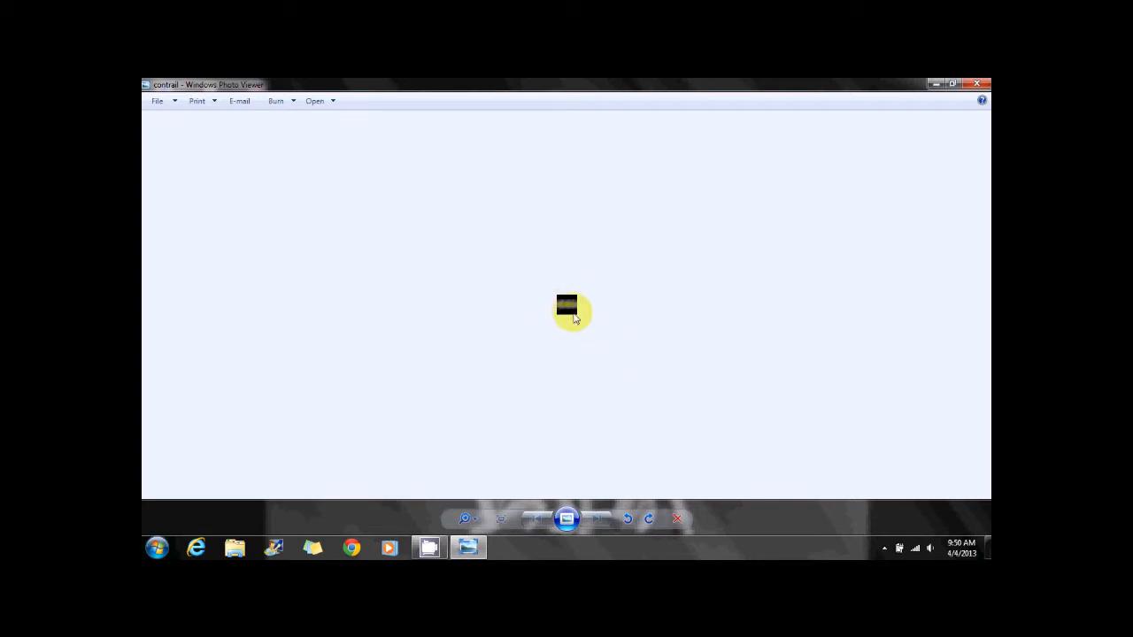
pyautogui.scroll(3, 606, 304)
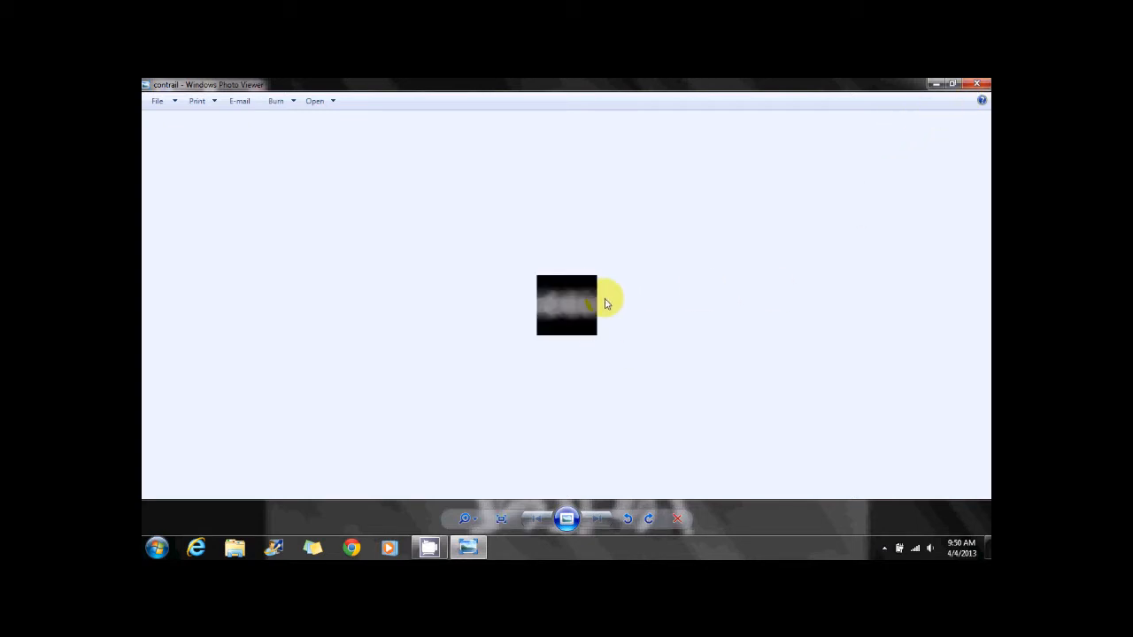
pyautogui.click(977, 84)
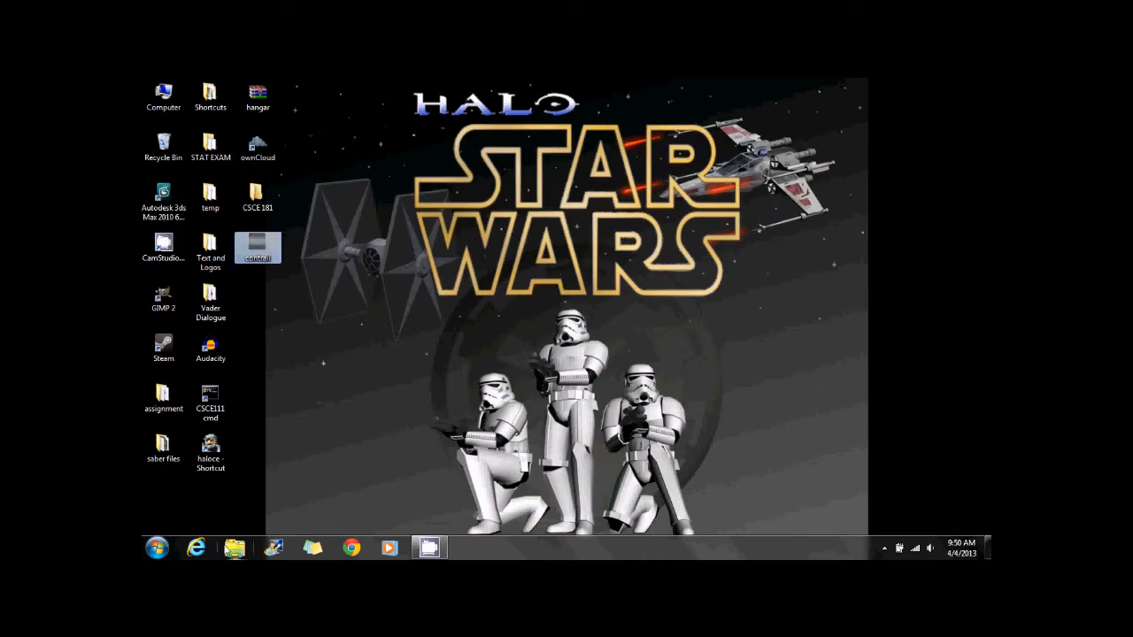
# In the Halo Custom Edition folder data\weapons\UMP_45\bitmaps, move the reticle image into backups and add the contrail image
pyautogui.rightClick(233, 548)
pyautogui.click(243, 303)
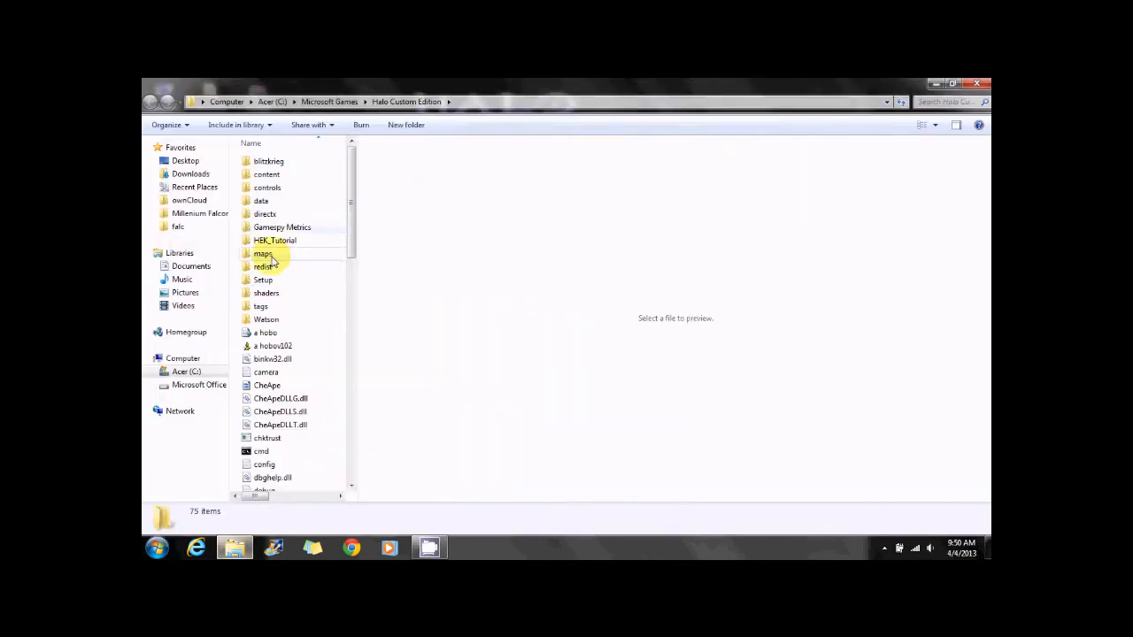
pyautogui.doubleClick(266, 200)
pyautogui.doubleClick(266, 254)
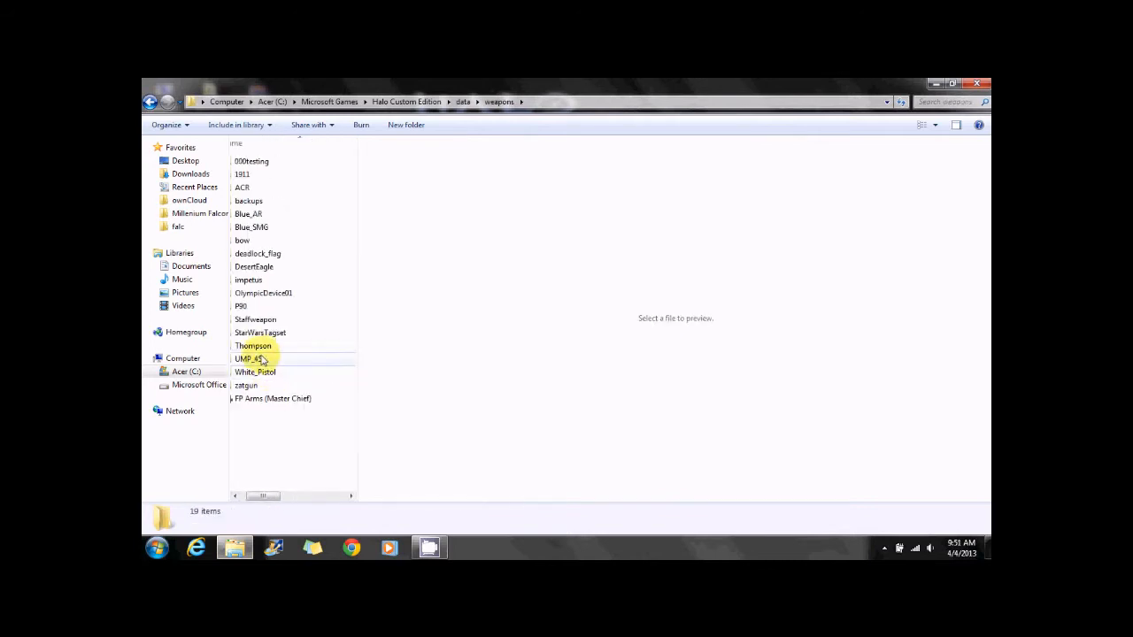
pyautogui.doubleClick(258, 358)
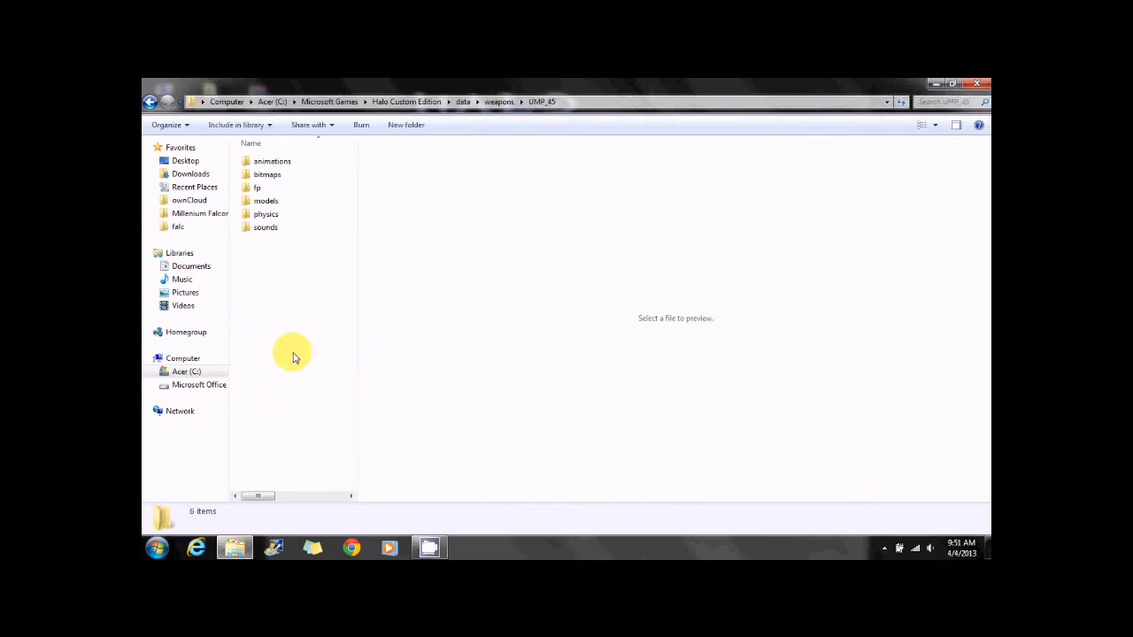
pyautogui.doubleClick(282, 177)
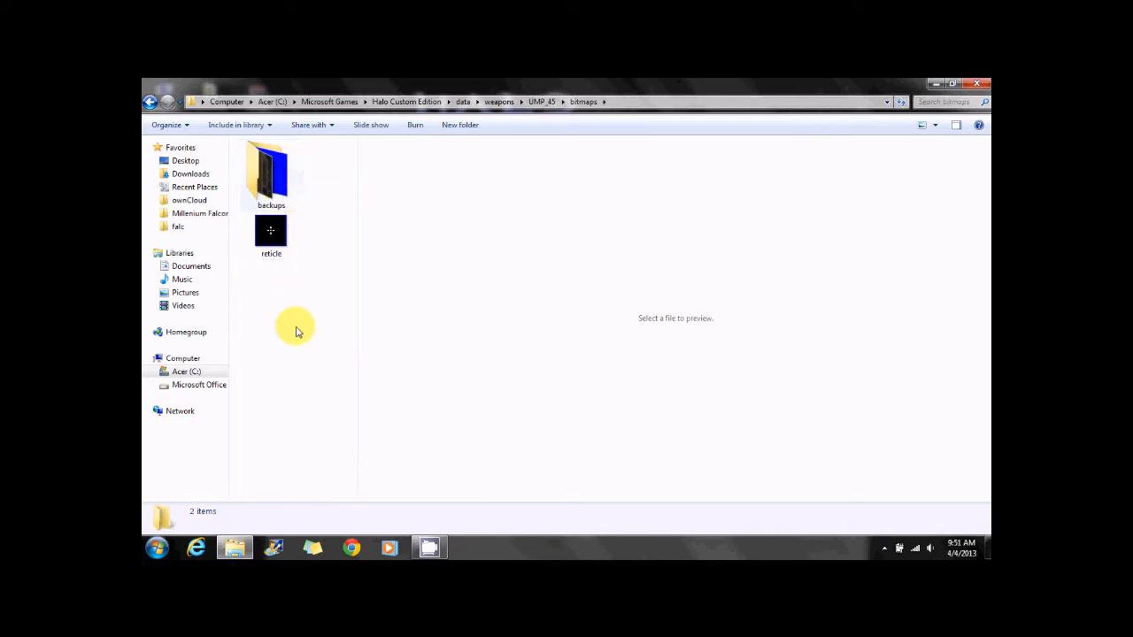
pyautogui.click(272, 270)
pyautogui.moveTo(273, 270); pyautogui.dragTo(269, 172)
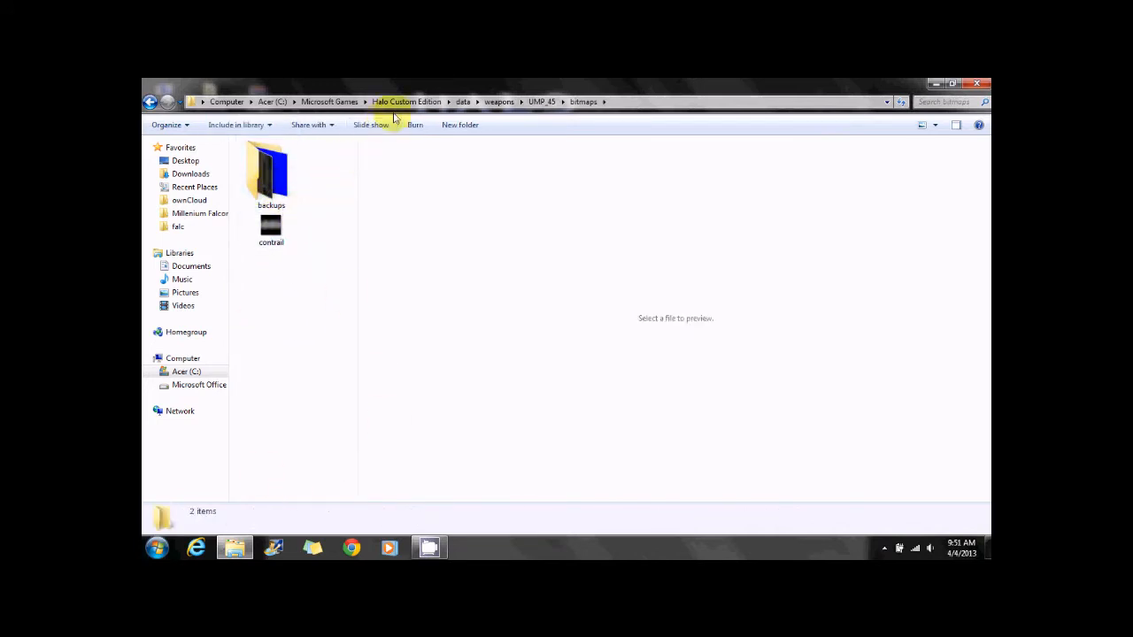
# Open cmd from the Halo Custom Edition folder and run "tool bitmaps weapons\ump_45\bitmaps" to compile the contrail bitmap
pyautogui.click(406, 100)
pyautogui.scroll(-5, 283, 354)
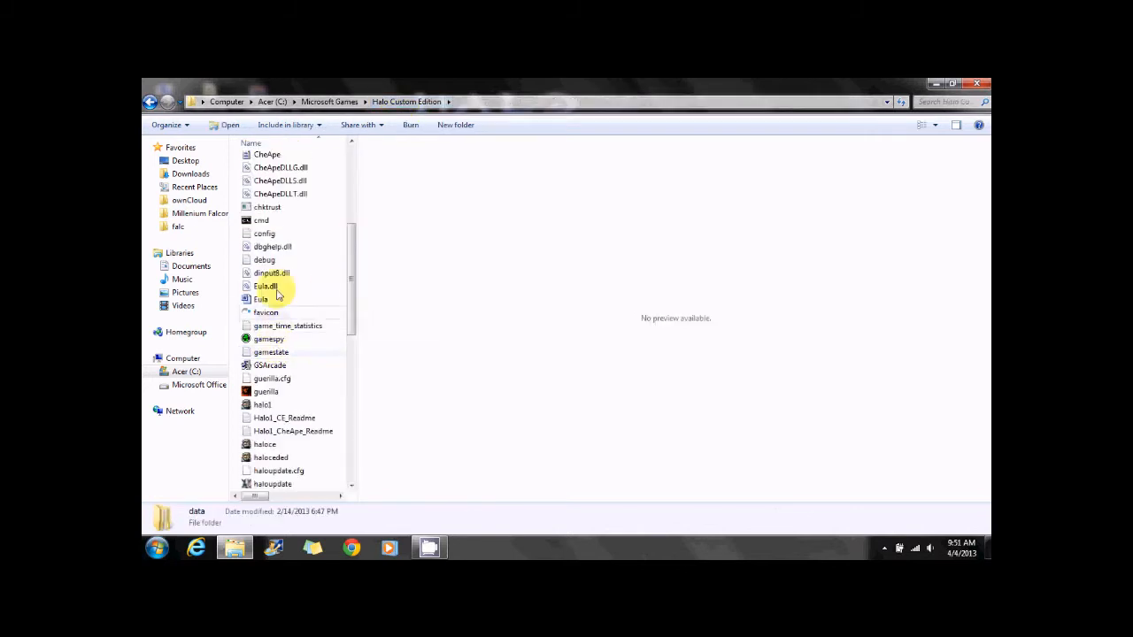
pyautogui.click(276, 221)
pyautogui.doubleClick(278, 226)
pyautogui.write('t')
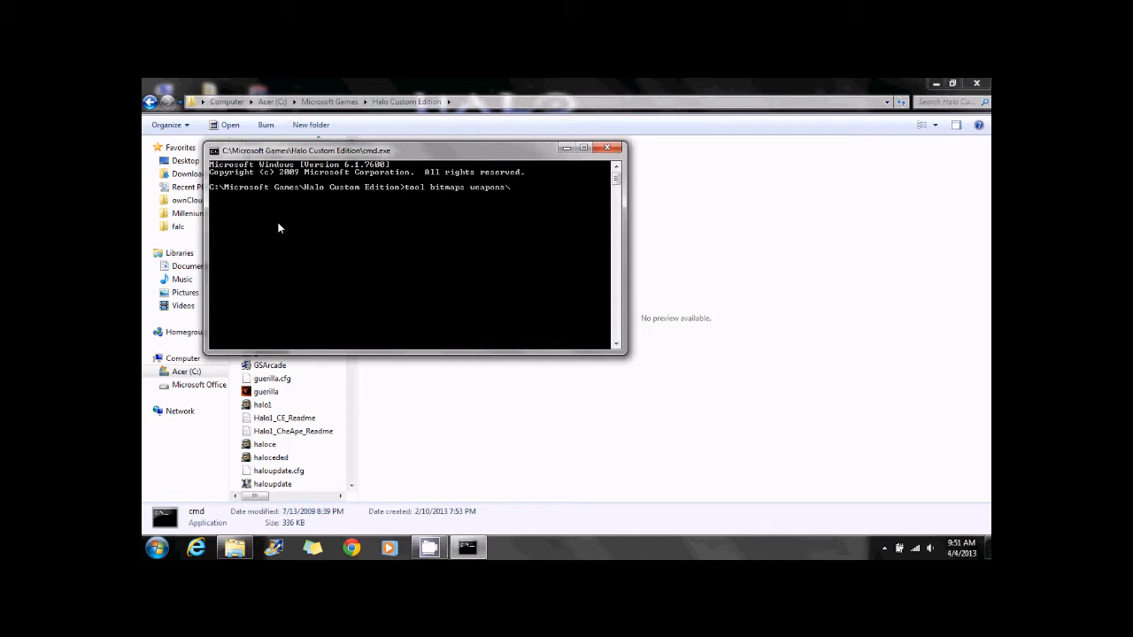
pyautogui.write('ool bitmaps weapons\\ump_45\\bitmaps')
pyautogui.press('Return')
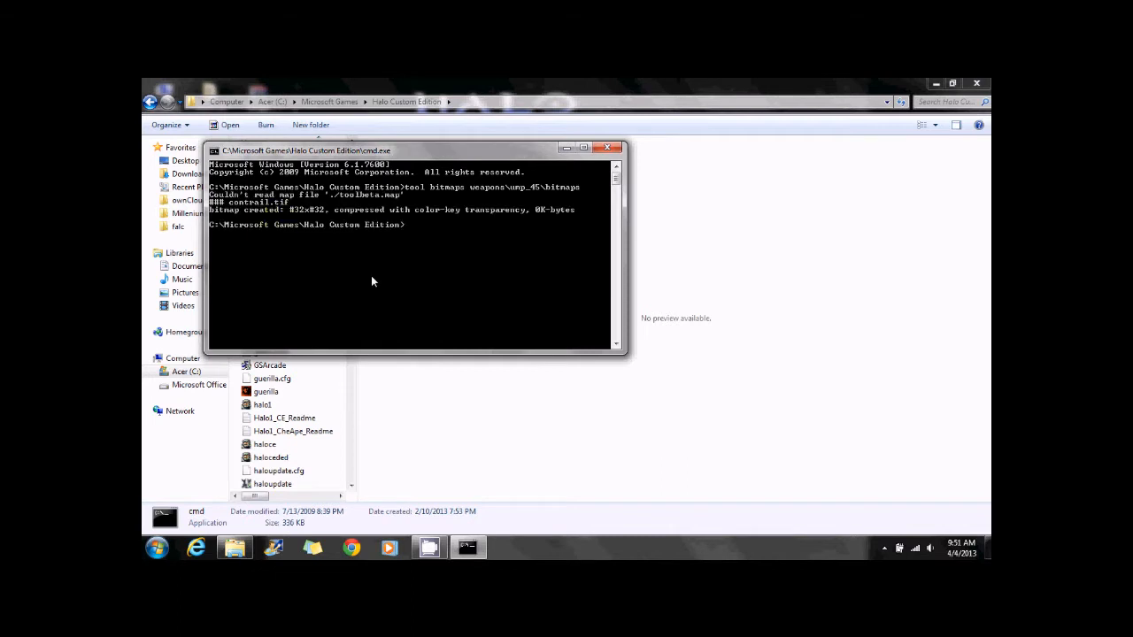
# Launch the kornman00v102 tag editor from the Halo Custom Edition folder
pyautogui.click(299, 378)
pyautogui.scroll(-8, 305, 371)
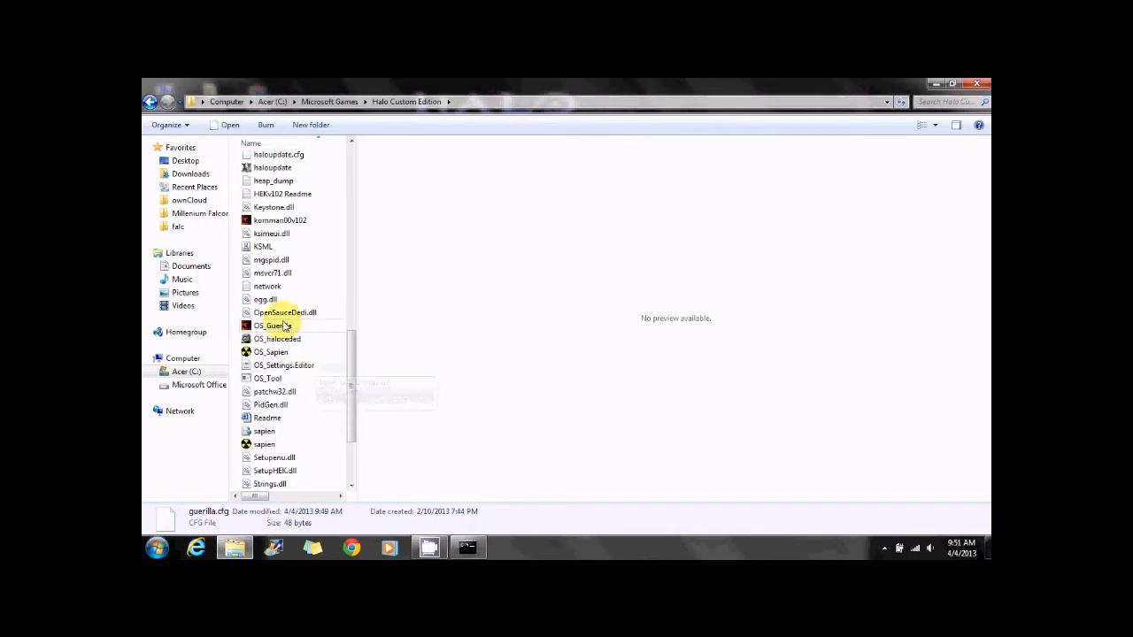
pyautogui.doubleClick(273, 220)
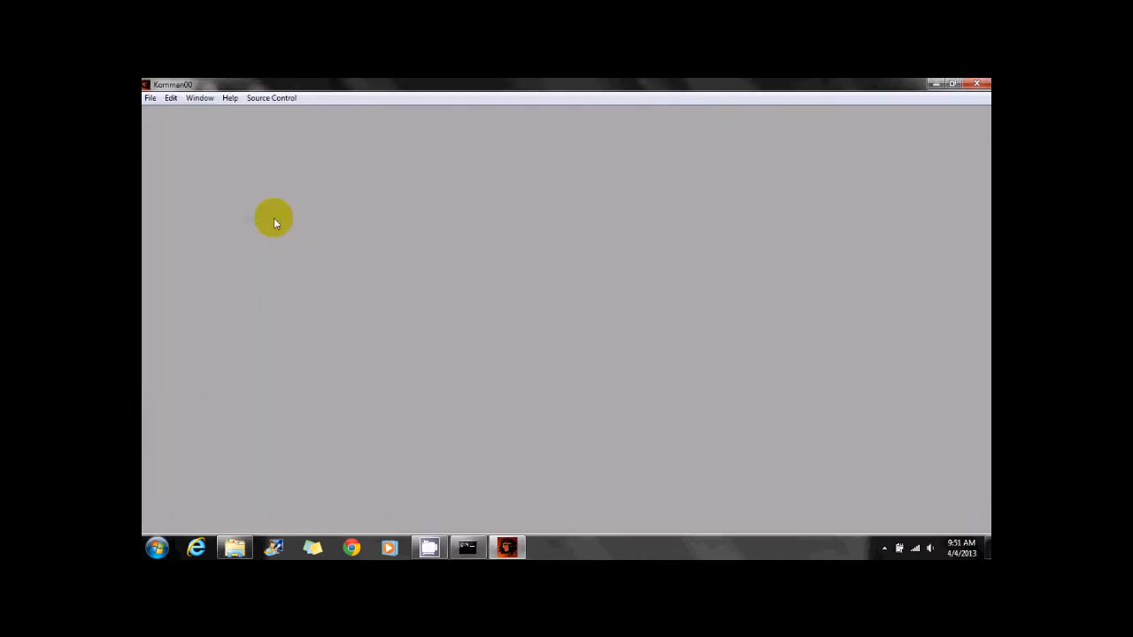
# Open the ump_45.weapon tag from weapons\ump_45 and go to its projectile settings
pyautogui.hotkey('ctrl', 'o')
pyautogui.click(599, 299)
pyautogui.scroll(-2, 595, 304)
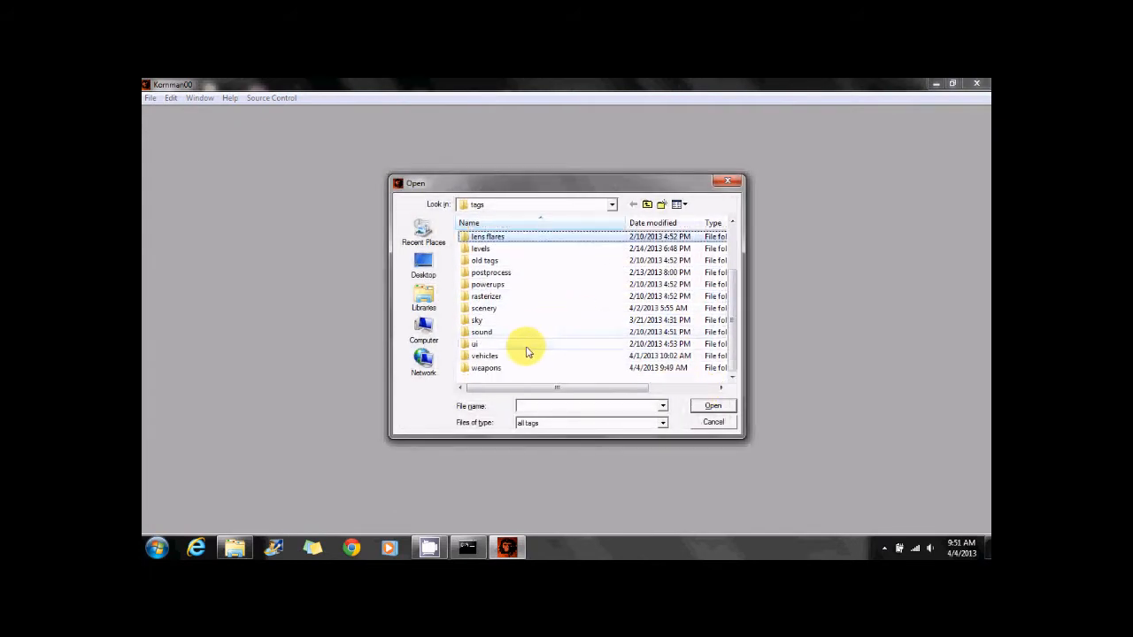
pyautogui.doubleClick(487, 367)
pyautogui.scroll(-6, 518, 345)
pyautogui.doubleClick(492, 332)
pyautogui.click(516, 361)
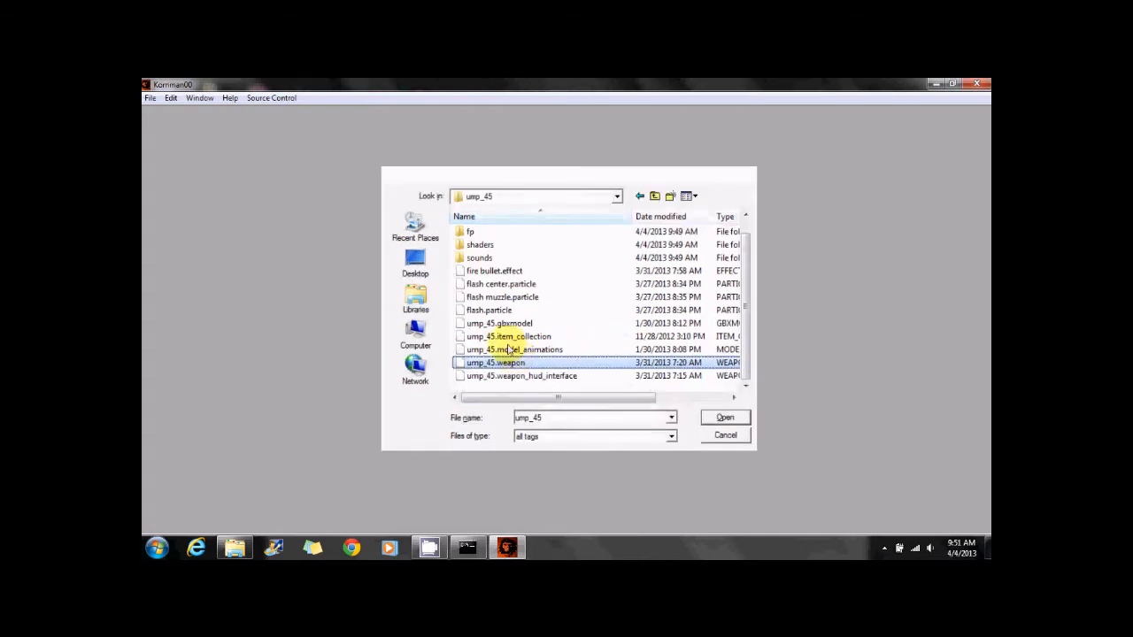
pyautogui.doubleClick(516, 362)
pyautogui.moveTo(576, 151); pyautogui.dragTo(575, 498)
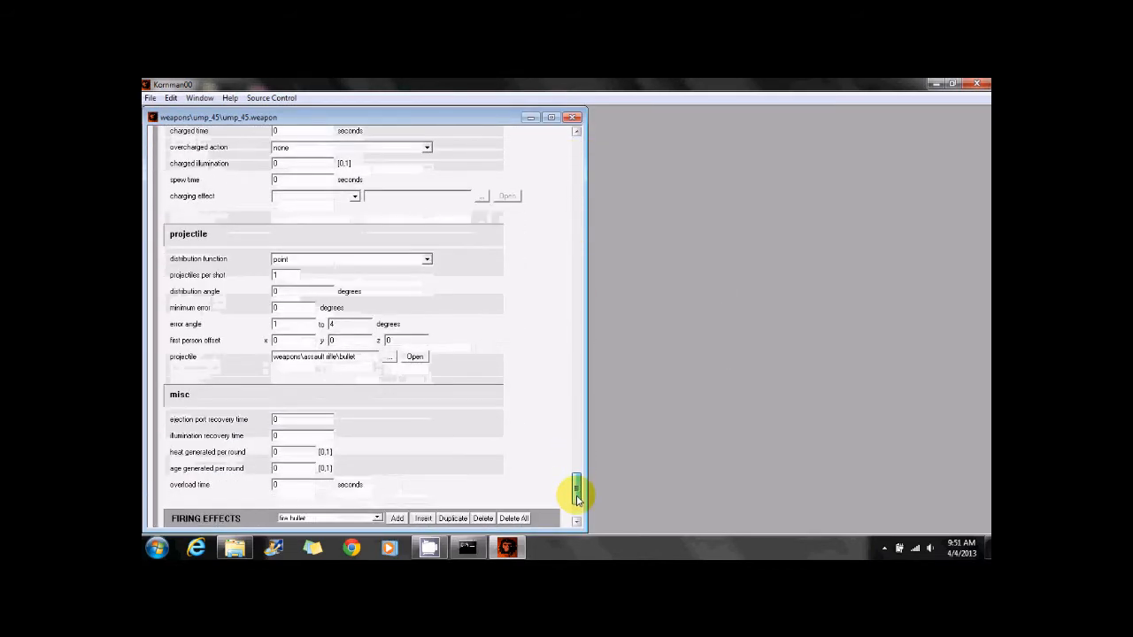
# Create a new tag of the projectile group
pyautogui.click(151, 98)
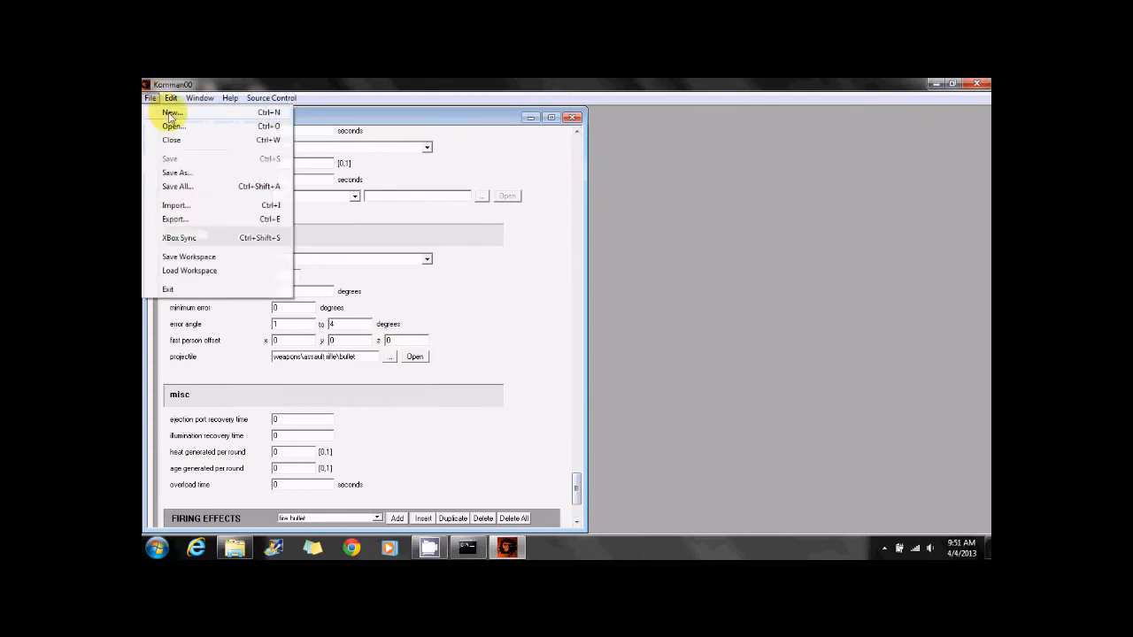
pyautogui.click(171, 113)
pyautogui.write('projectile')
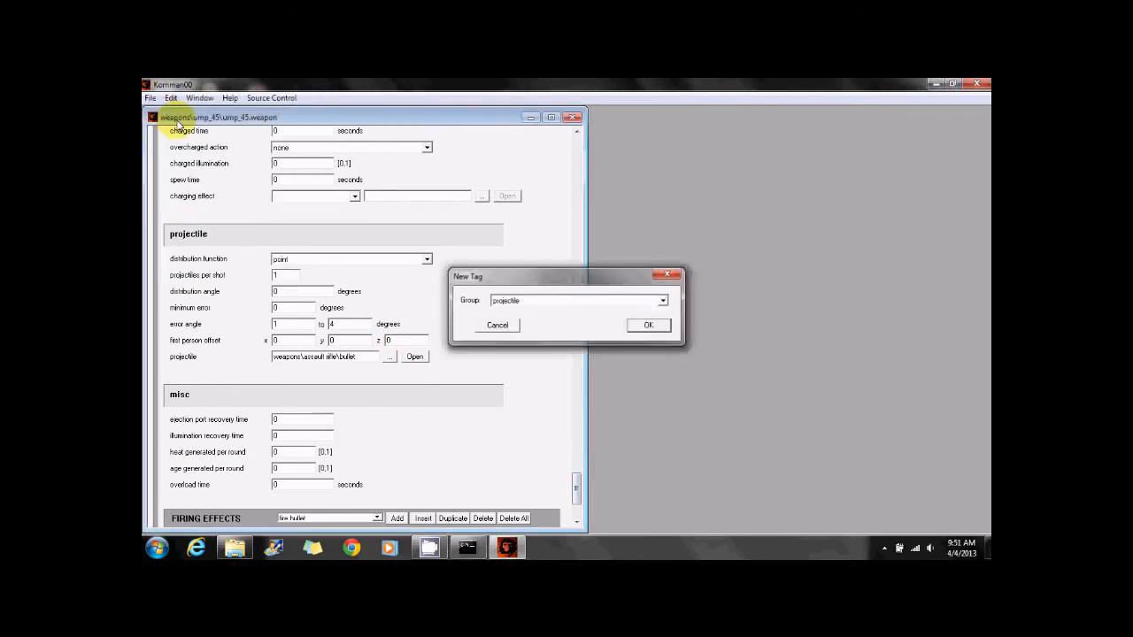
pyautogui.press('Return')
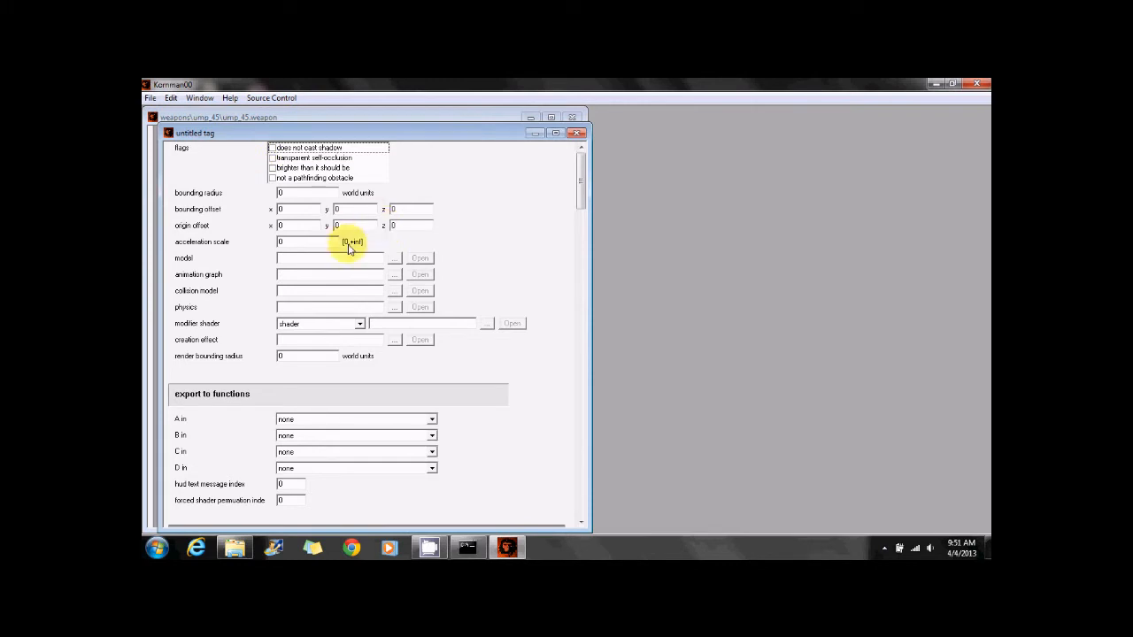
# Add an attachment to the new projectile tag and set its type to contrail
pyautogui.moveTo(577, 172); pyautogui.dragTo(580, 220)
pyautogui.click(401, 267)
pyautogui.click(350, 289)
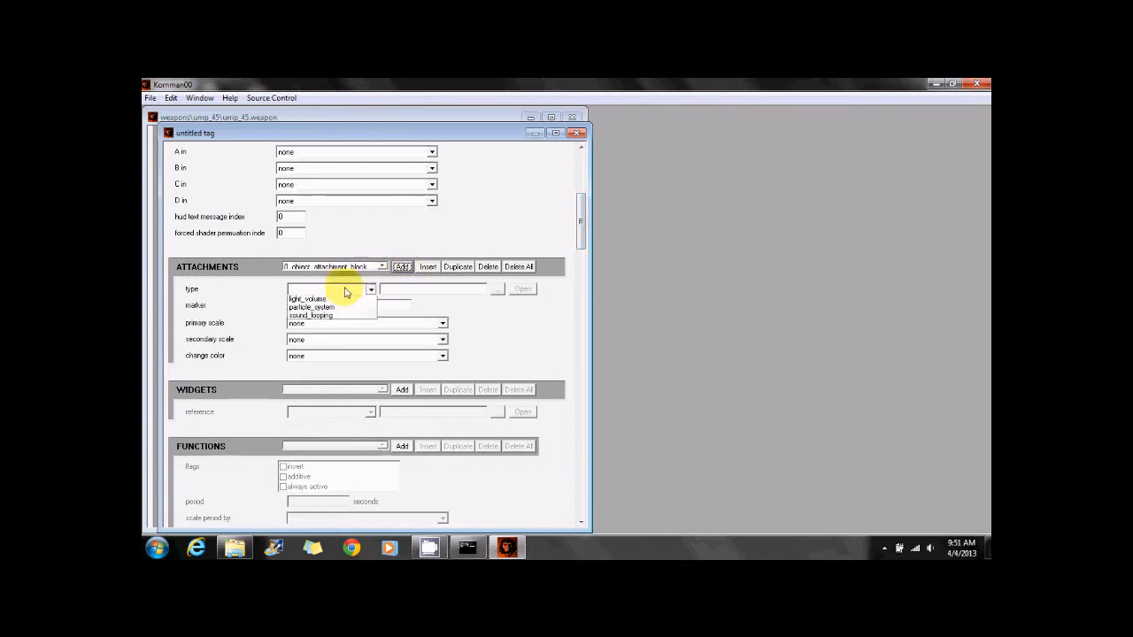
pyautogui.click(341, 301)
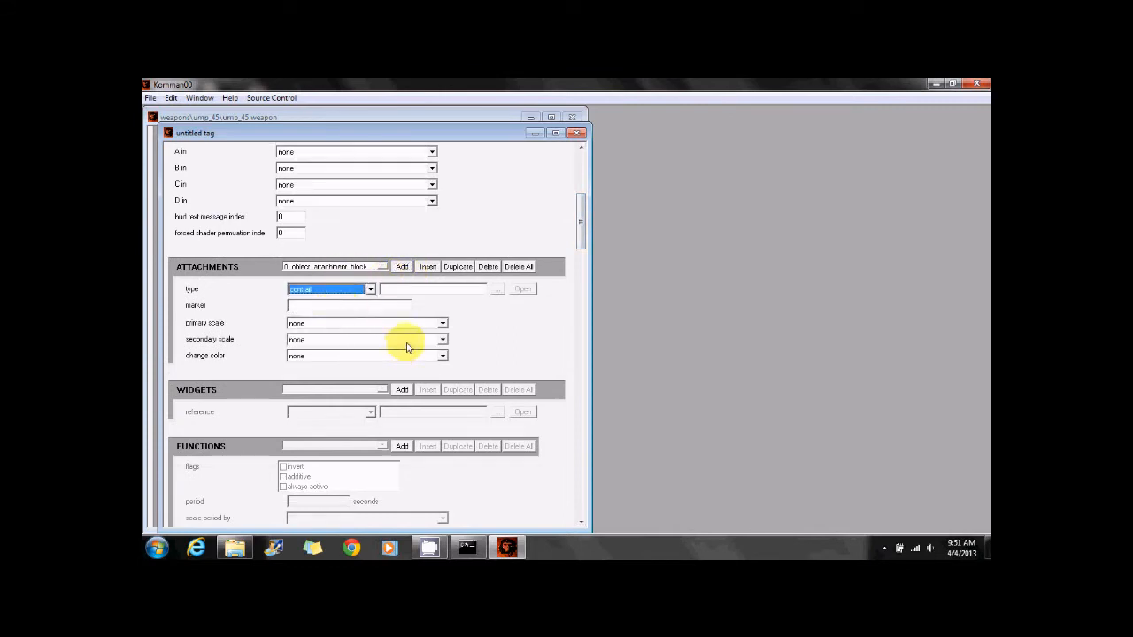
# Create a new tag of the contrail group
pyautogui.click(151, 98)
pyautogui.click(166, 112)
pyautogui.write('conti')
pyautogui.press('Return')
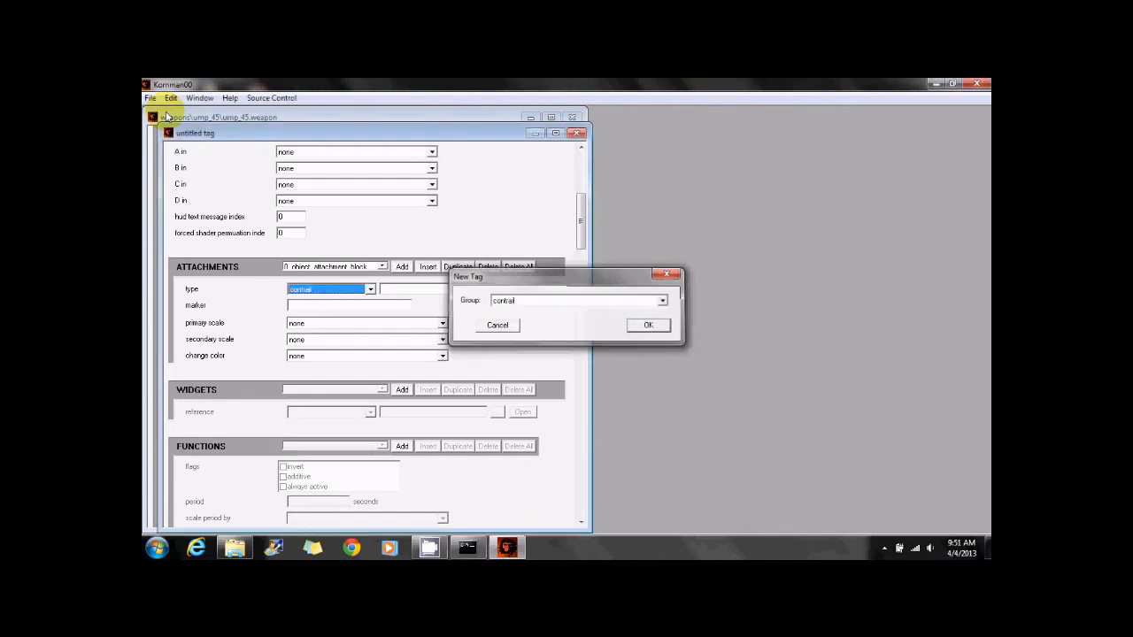
# Enable the first point unfaded flag, and set the point generation rate to 60 and the upper point velocity to 0.05
pyautogui.click(289, 164)
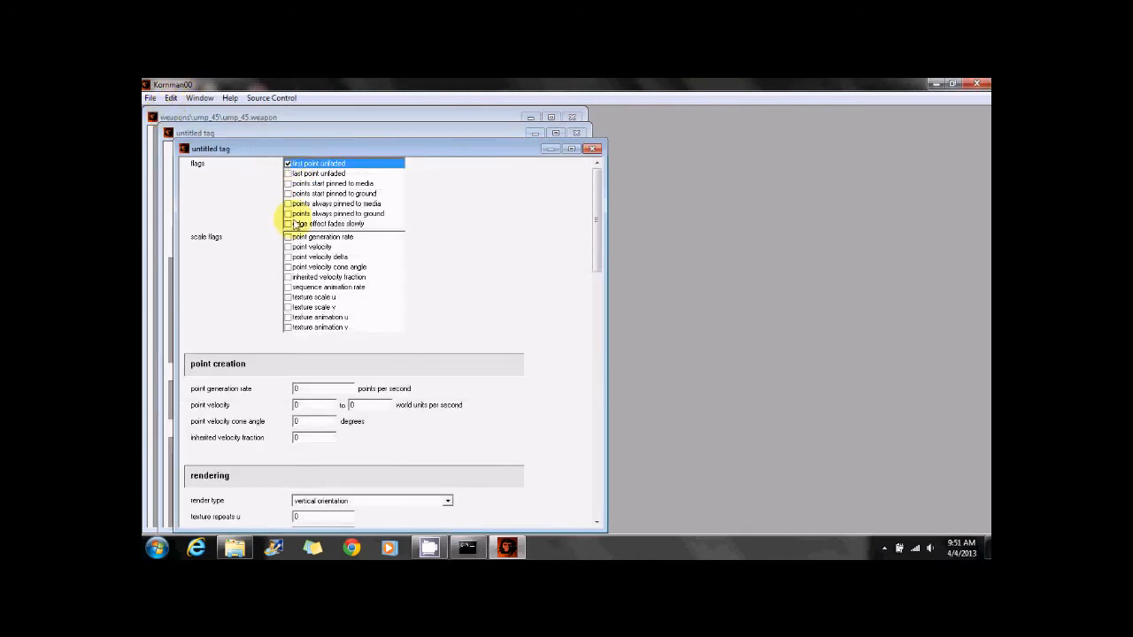
pyautogui.doubleClick(303, 387)
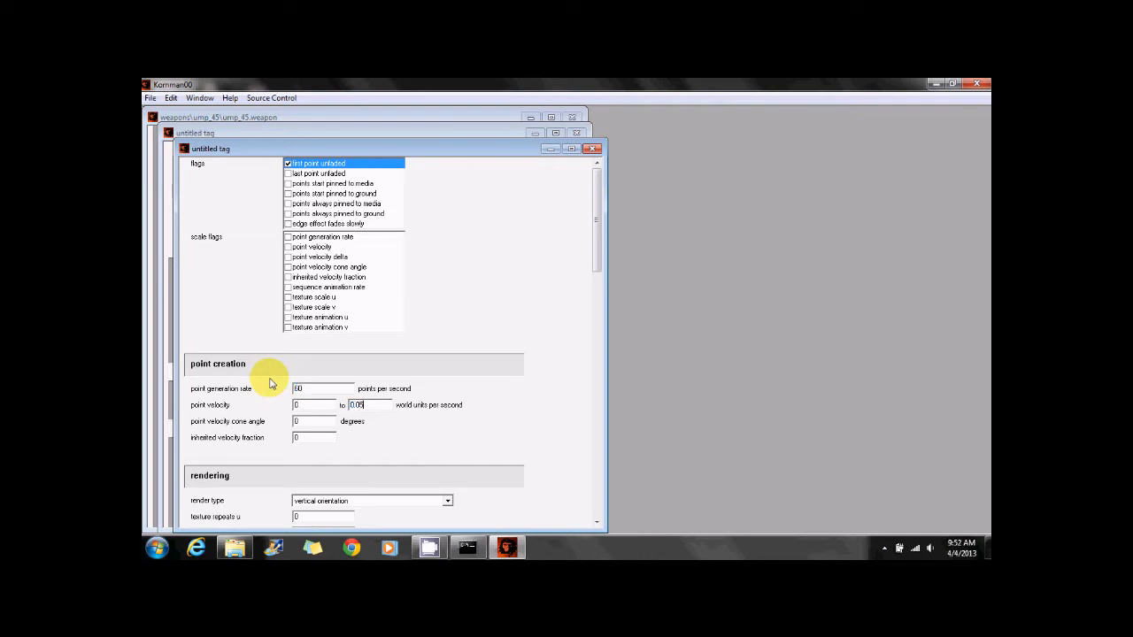
# Set the render type to viewer facing, texture repeats u and v to 1, and the bitmap to weapons\ump_45\bitmaps\contrail
pyautogui.moveTo(596, 235); pyautogui.dragTo(597, 288)
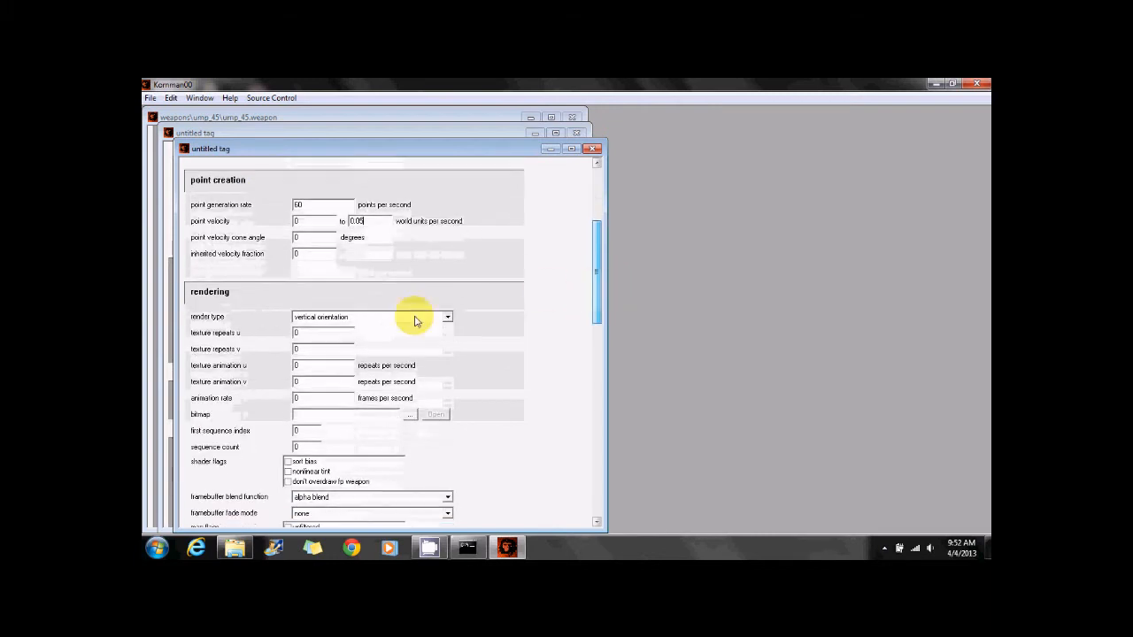
pyautogui.click(329, 318)
pyautogui.click(329, 361)
pyautogui.click(301, 333)
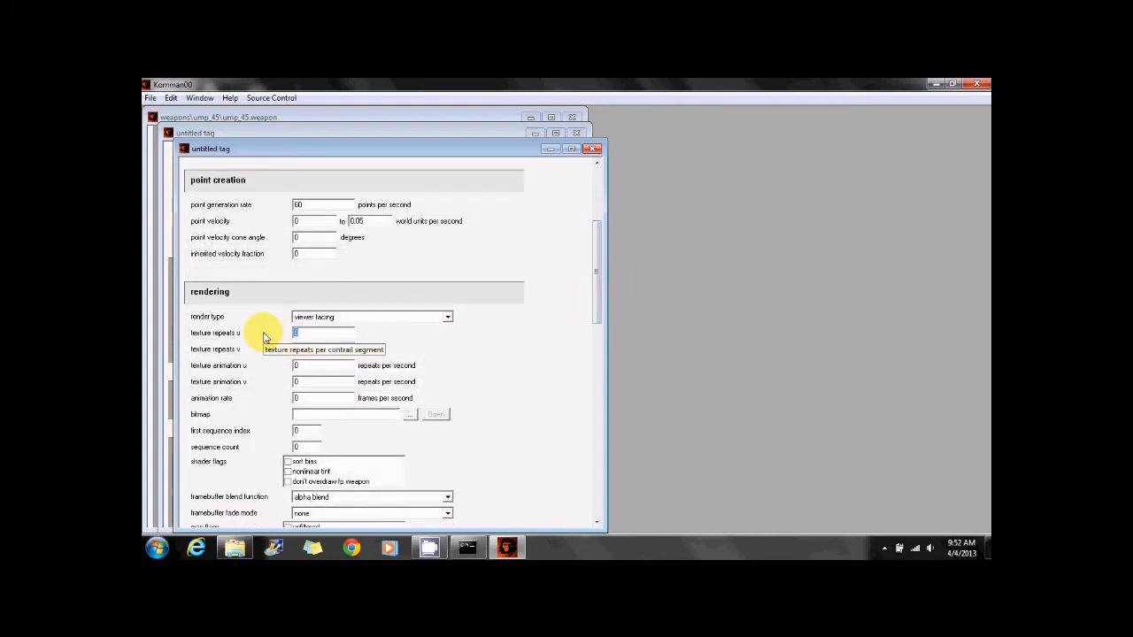
pyautogui.write('1')
pyautogui.press('Tab')
pyautogui.write('1')
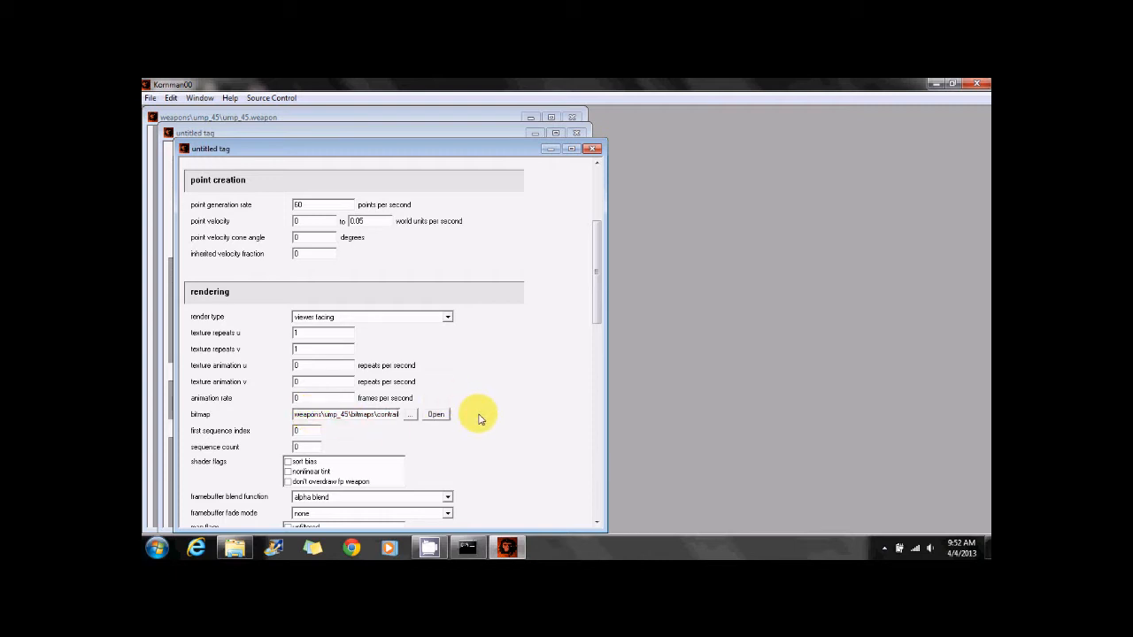
# Set the contrail's sequence count to 1 and its framebuffer blend function to add
pyautogui.doubleClick(305, 447)
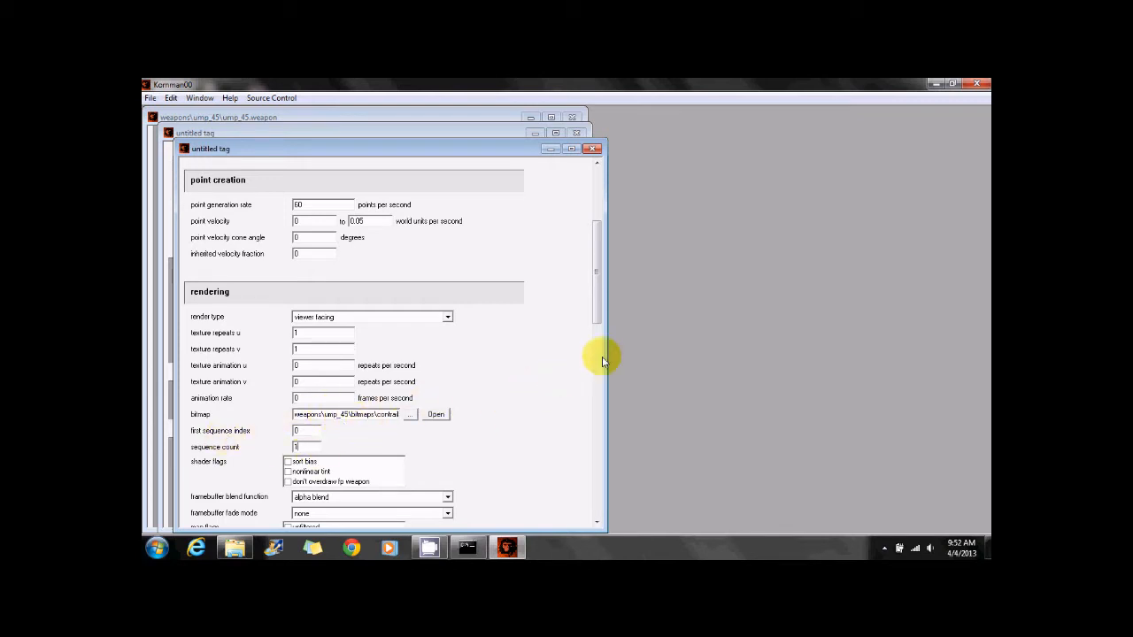
pyautogui.moveTo(597, 296); pyautogui.dragTo(600, 334)
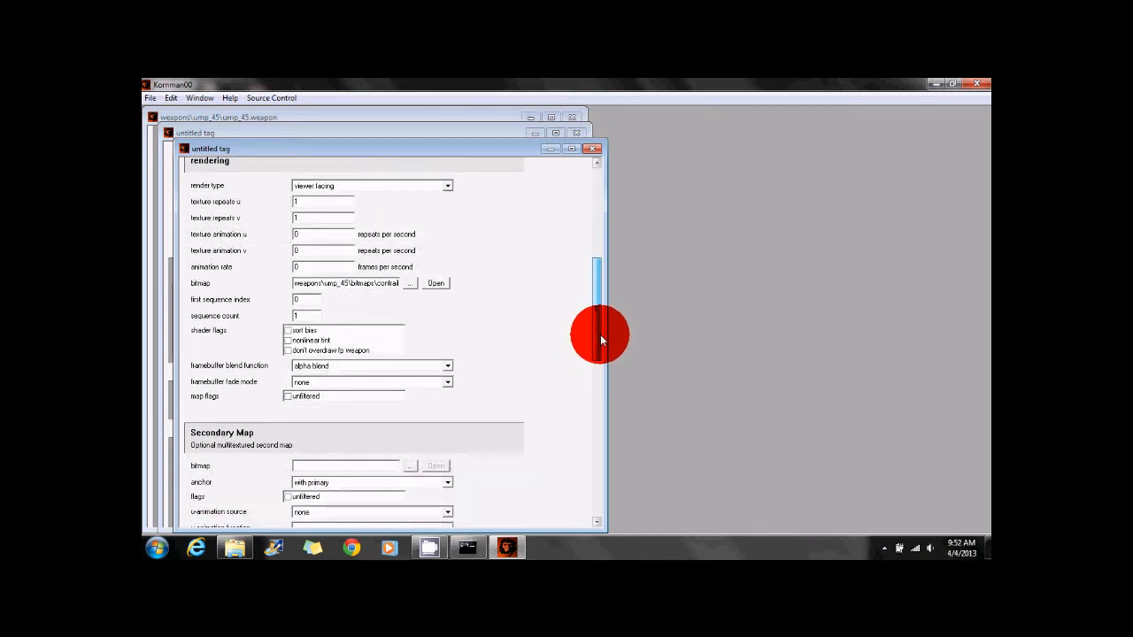
pyautogui.moveTo(600, 334); pyautogui.dragTo(599, 340)
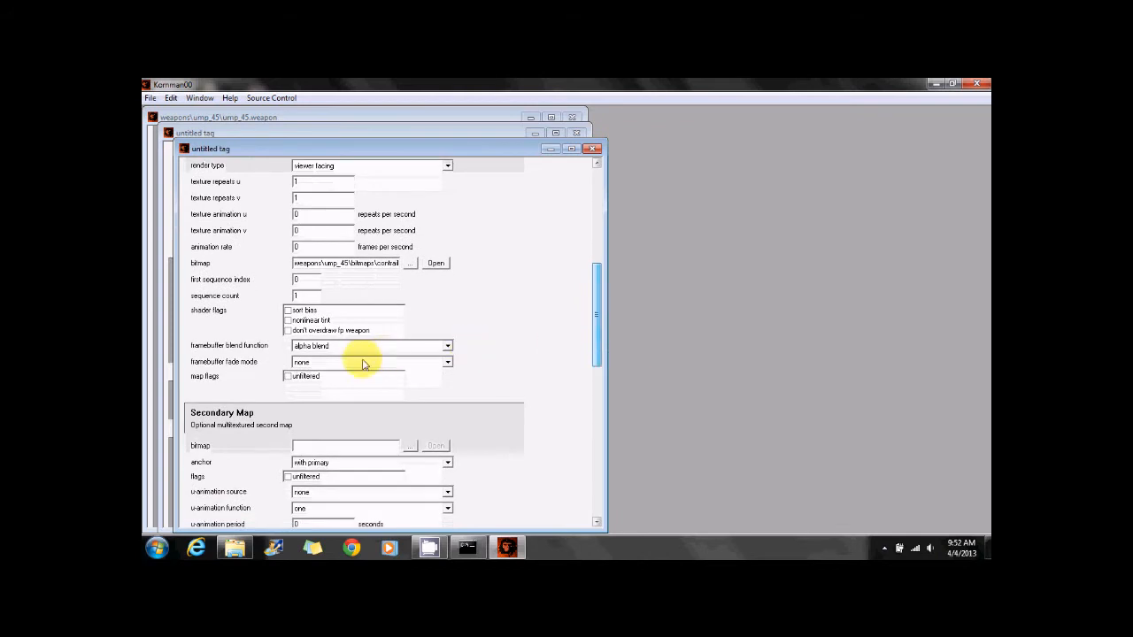
pyautogui.click(368, 346)
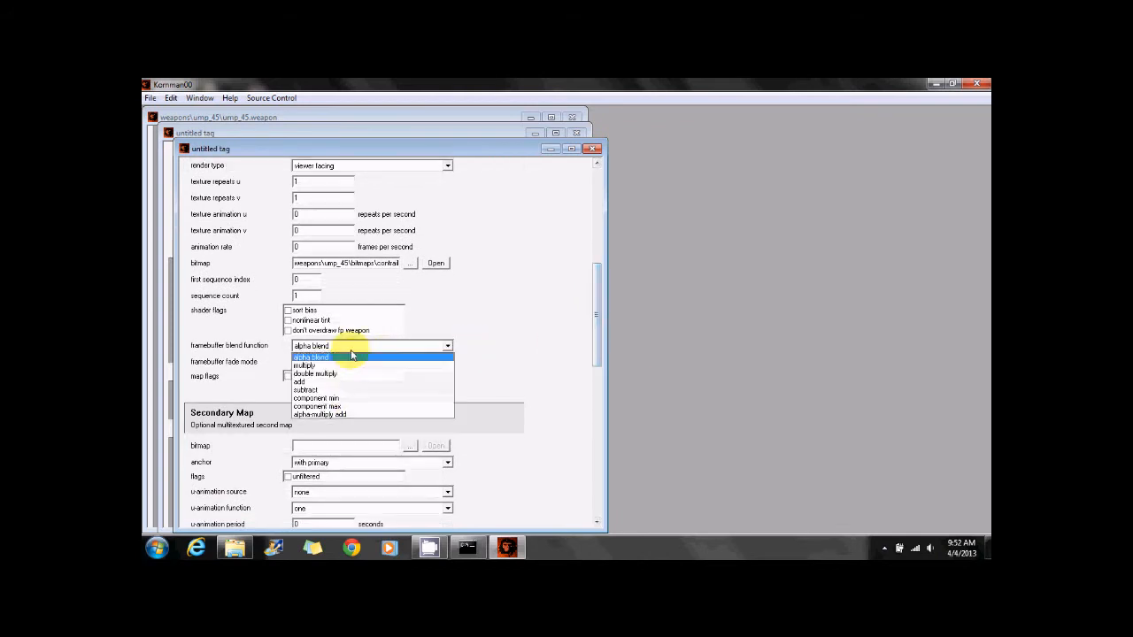
pyautogui.click(308, 382)
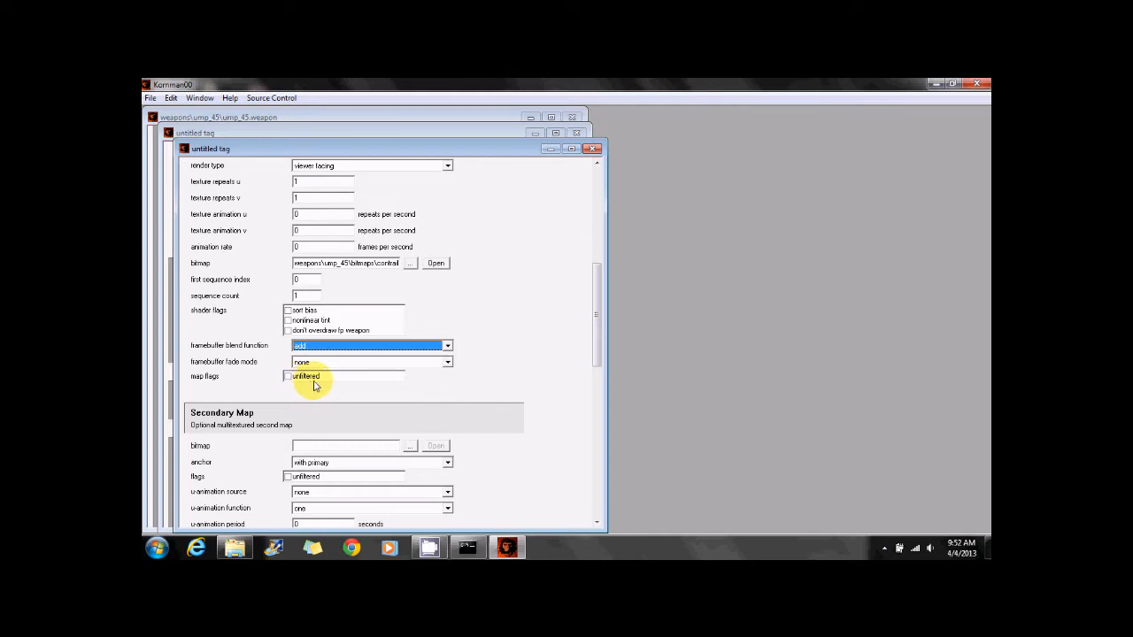
# Add a point state to the contrail and set the alpha of its lower and upper color bounds to 1
pyautogui.moveTo(591, 321); pyautogui.dragTo(576, 475)
pyautogui.click(418, 258)
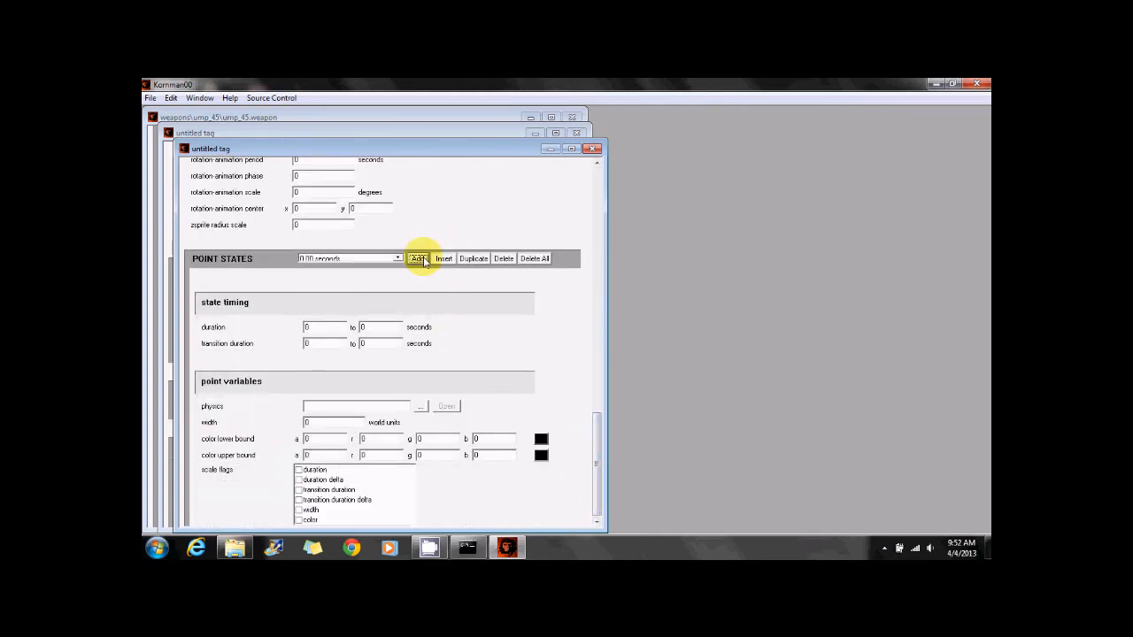
pyautogui.click(313, 440)
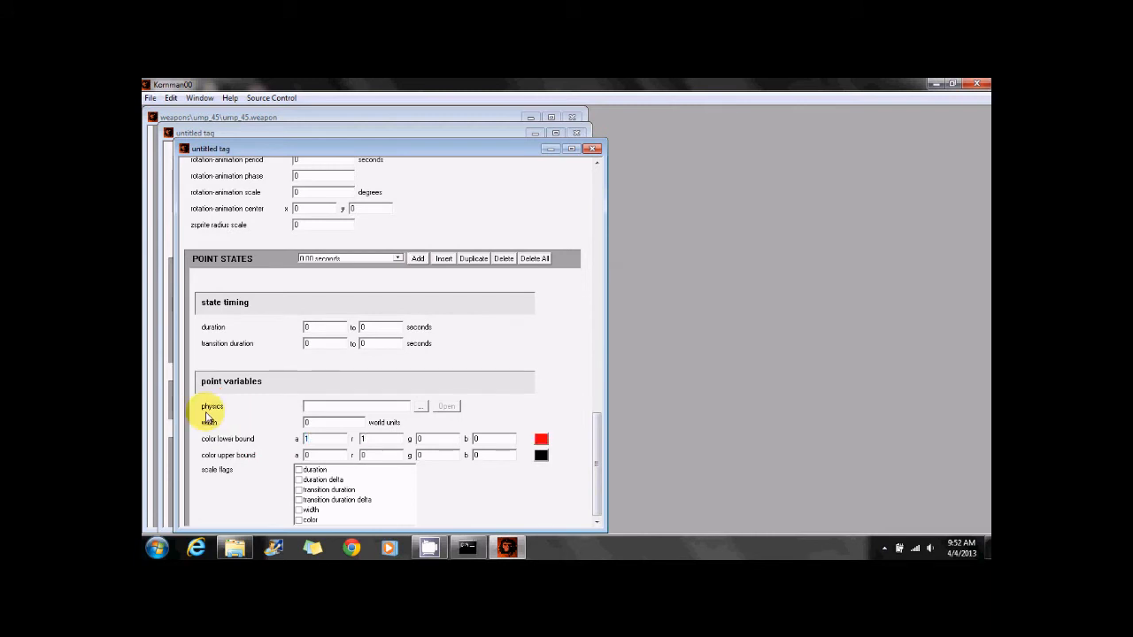
pyautogui.click(315, 455)
pyautogui.write('1')
pyautogui.click(324, 259)
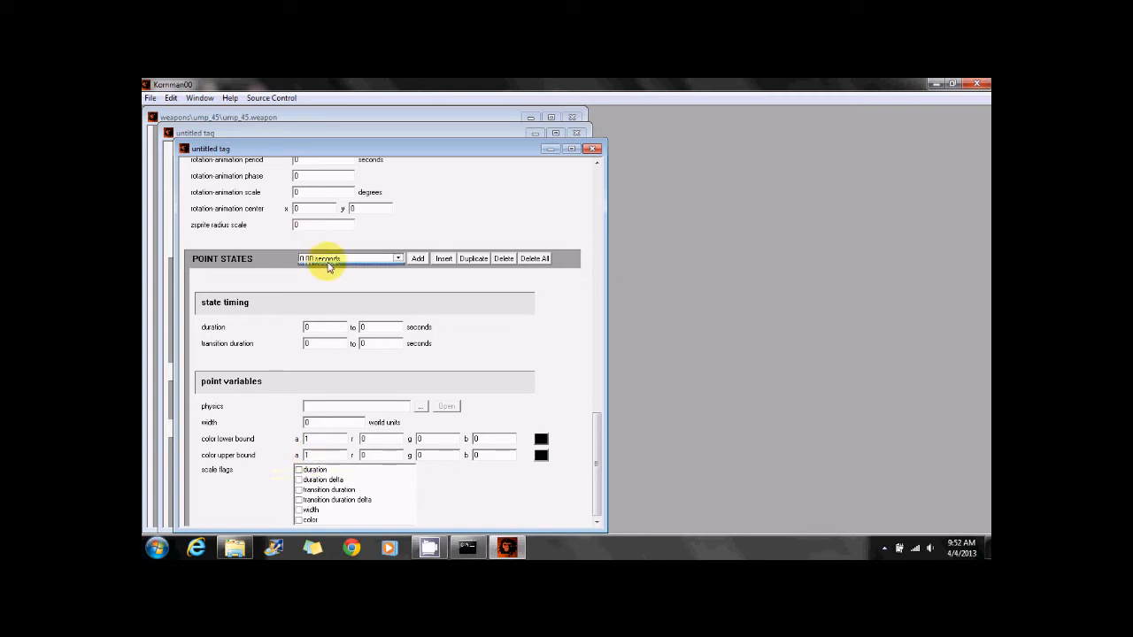
# Set the point state's lower color bound to yellow (r 0.960784, g 0.823529, b 0.345098) with alpha 1
pyautogui.click(333, 271)
pyautogui.doubleClick(321, 441)
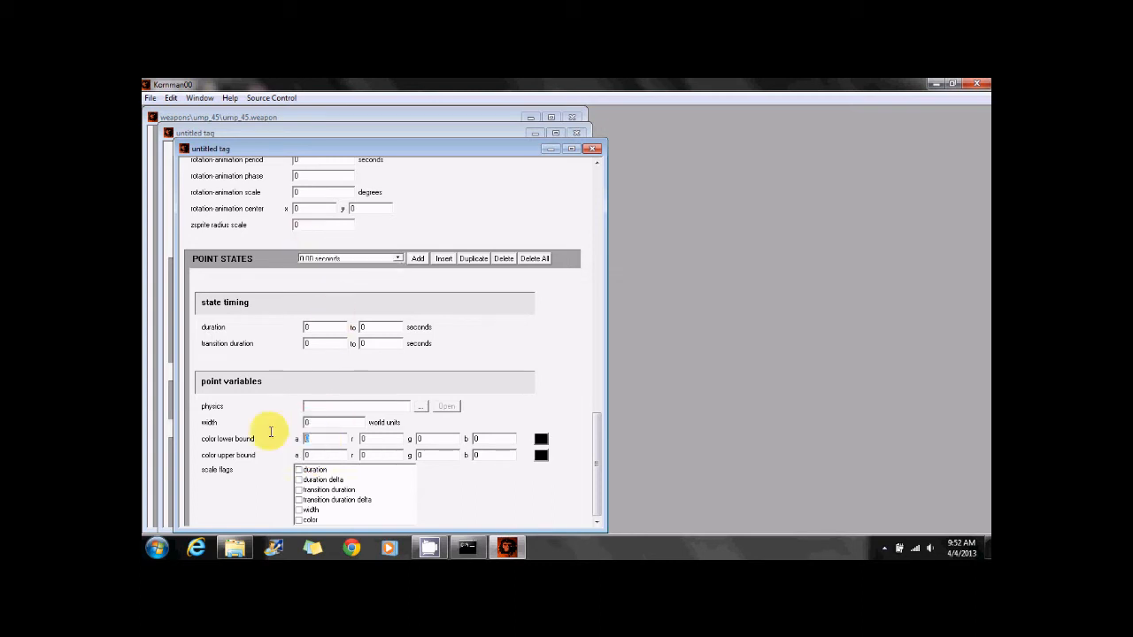
pyautogui.write('1')
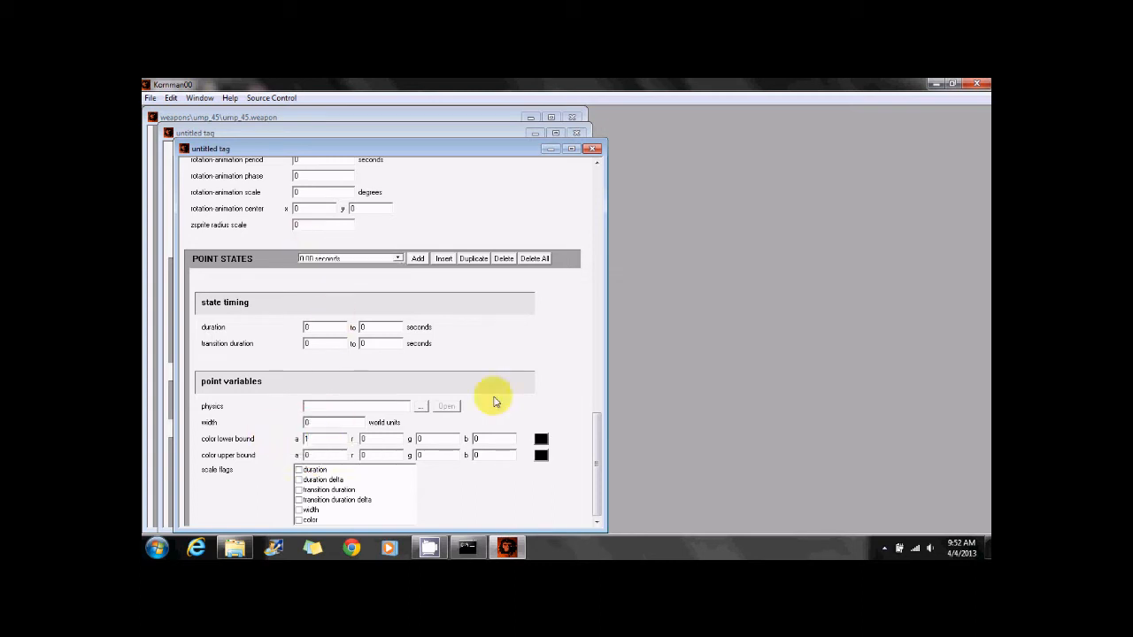
pyautogui.click(540, 439)
pyautogui.moveTo(700, 309); pyautogui.dragTo(700, 268)
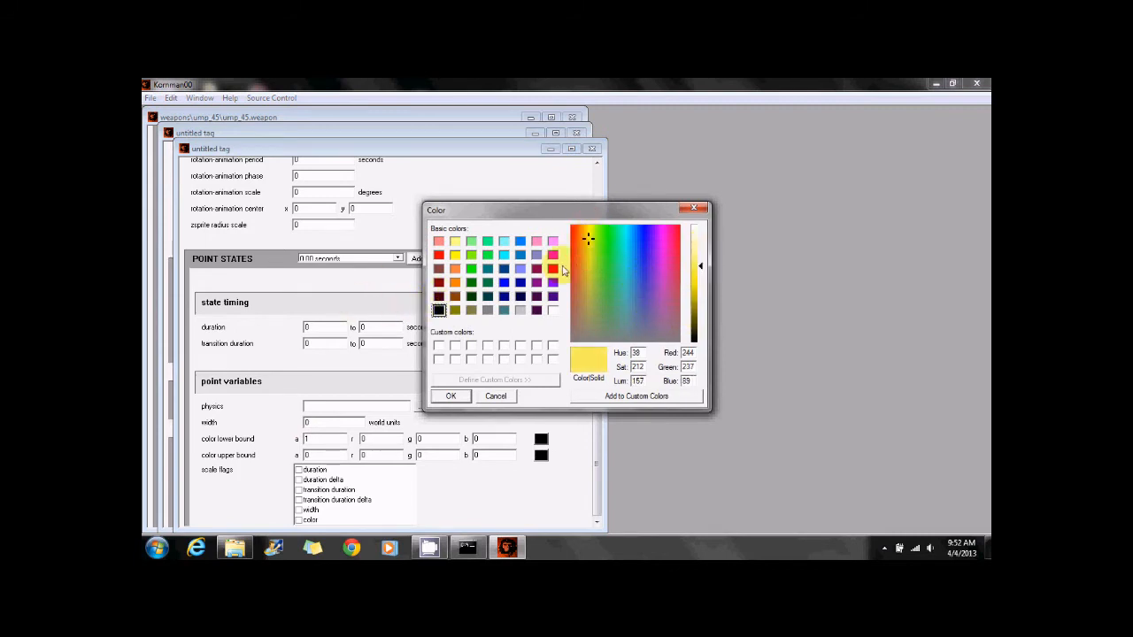
pyautogui.click(590, 256)
pyautogui.moveTo(589, 254); pyautogui.dragTo(586, 238)
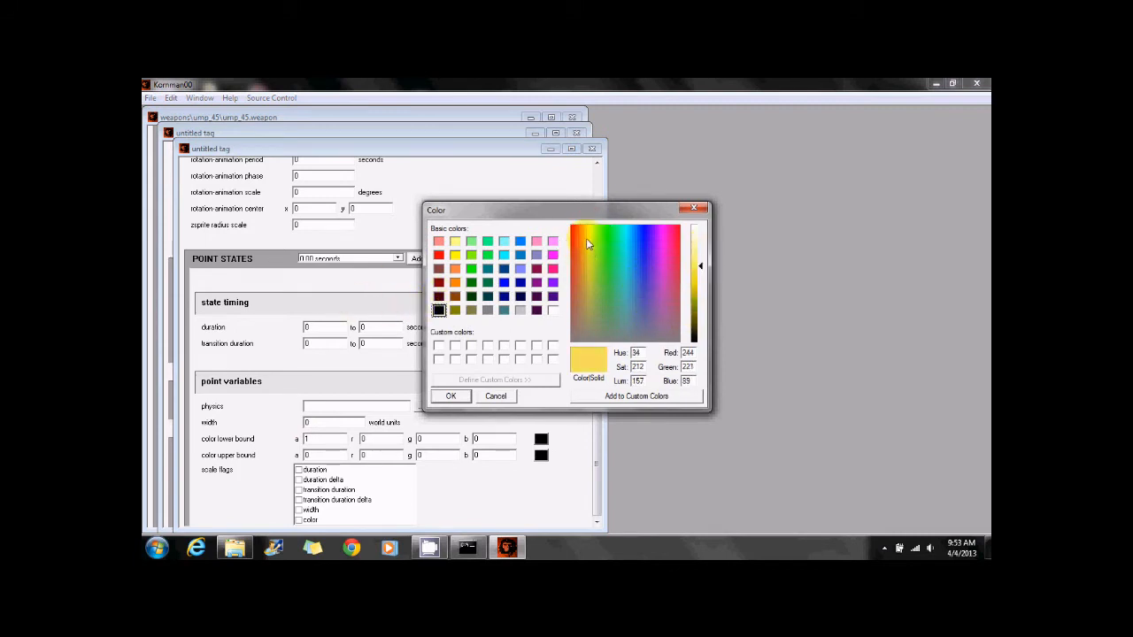
pyautogui.click(450, 396)
# Set the point state's upper color bound to orange (r 0.972549, g 0.596078, b 0.321569) with alpha 1
pyautogui.click(541, 455)
pyautogui.click(581, 237)
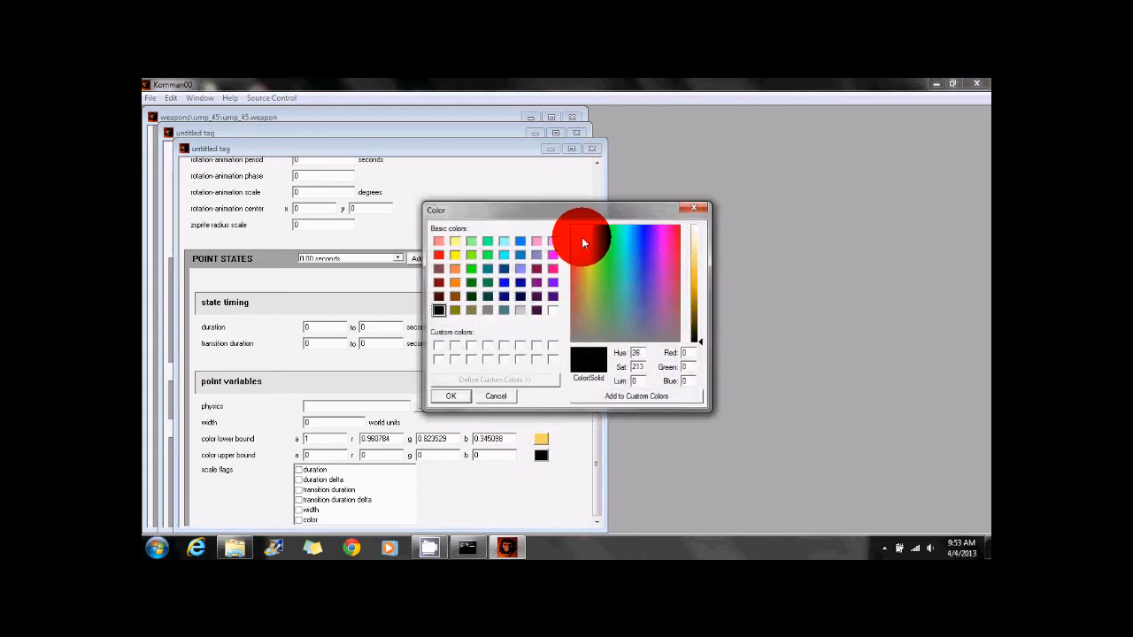
pyautogui.click(697, 268)
pyautogui.click(450, 395)
pyautogui.click(320, 455)
pyautogui.write('1')
# Set the point width to 0.05 world units and the physics reference to effects\point physics\cold smoke cloud
pyautogui.doubleClick(308, 423)
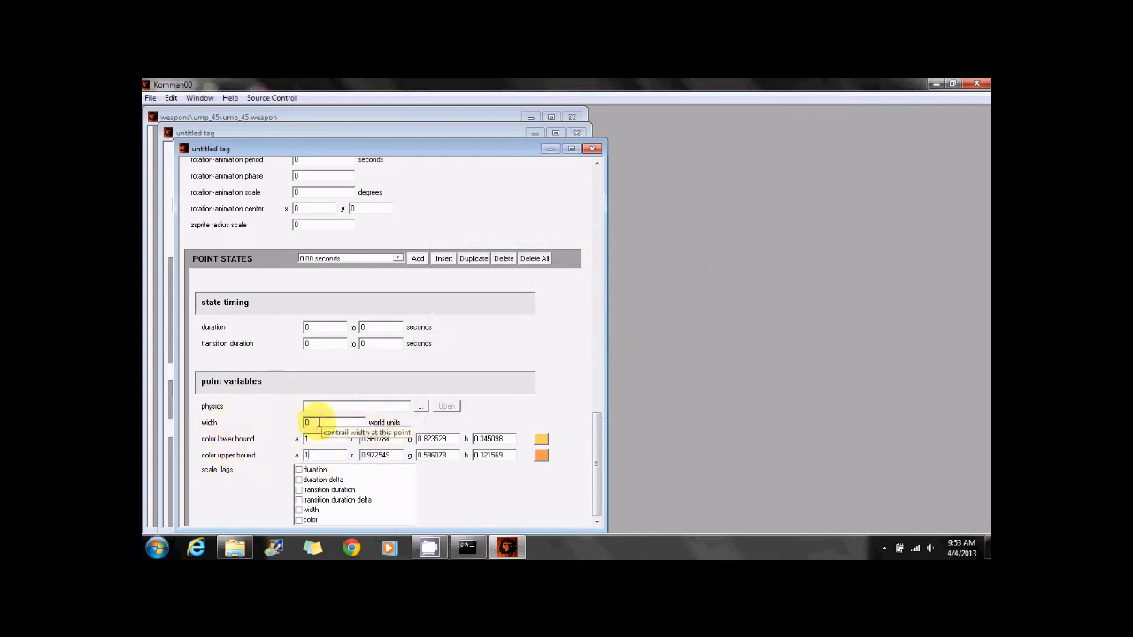
pyautogui.write('0.05')
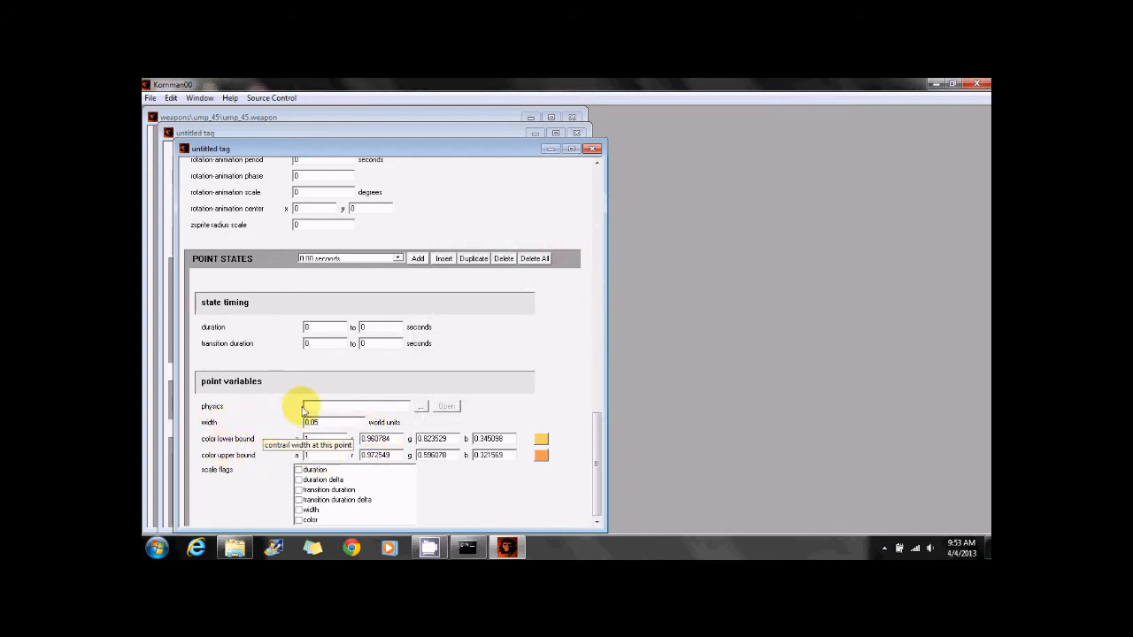
pyautogui.click(327, 405)
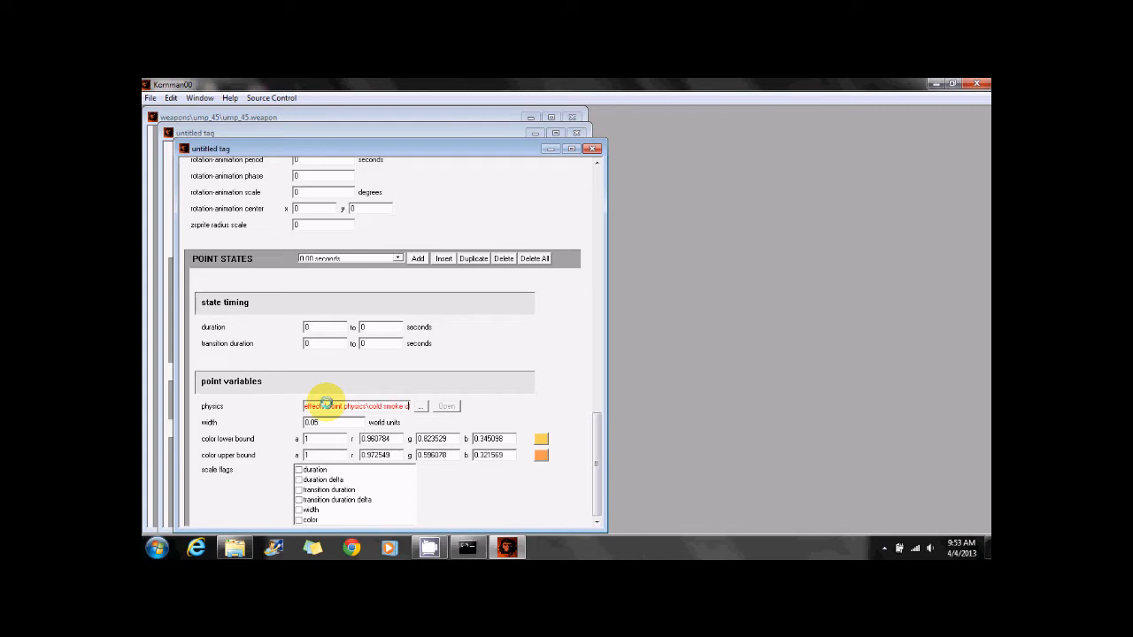
# Set the point state's transition duration to 0.01 to 0.01 seconds
pyautogui.click(315, 343)
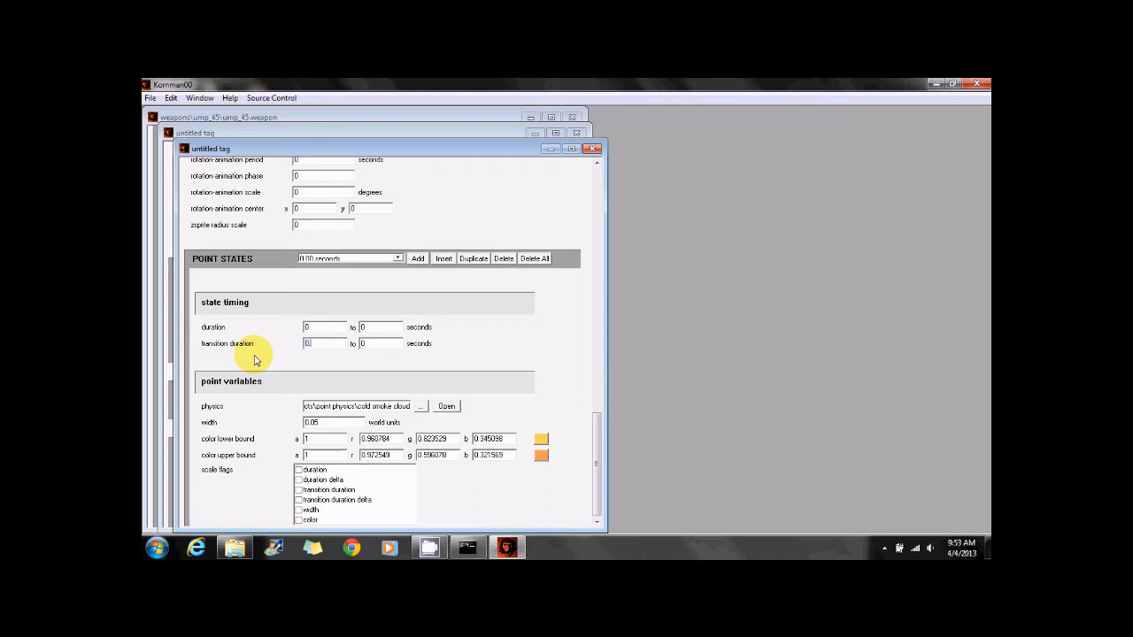
pyautogui.click(343, 262)
pyautogui.click(346, 264)
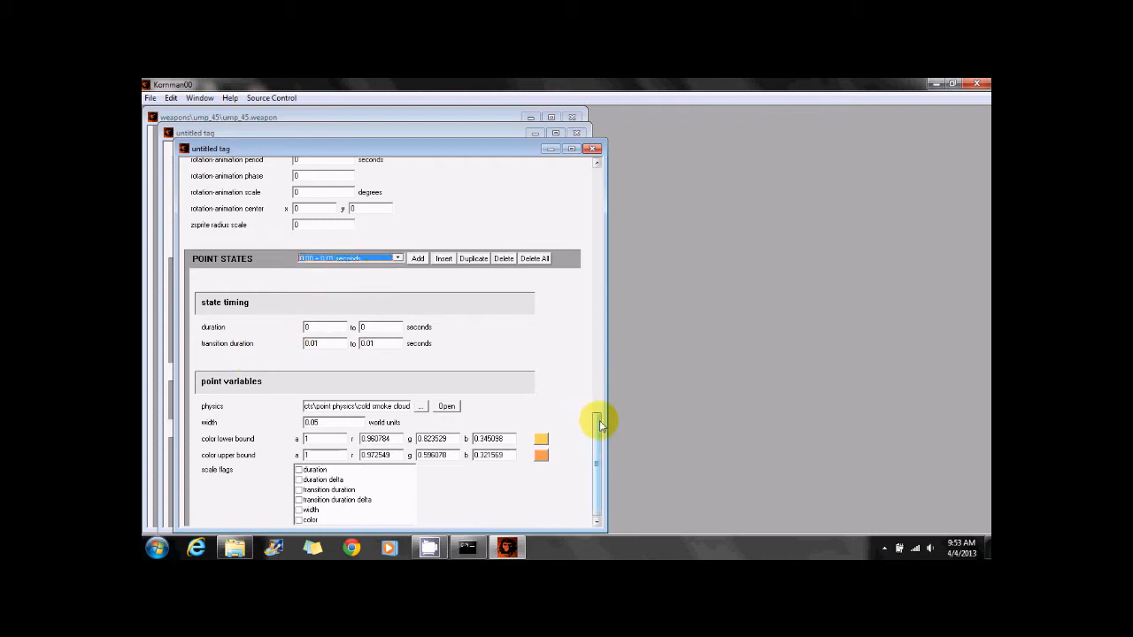
# Close the contrail tag and save it as bullet in the weapons\ump_45 folder
pyautogui.click(592, 148)
pyautogui.click(519, 338)
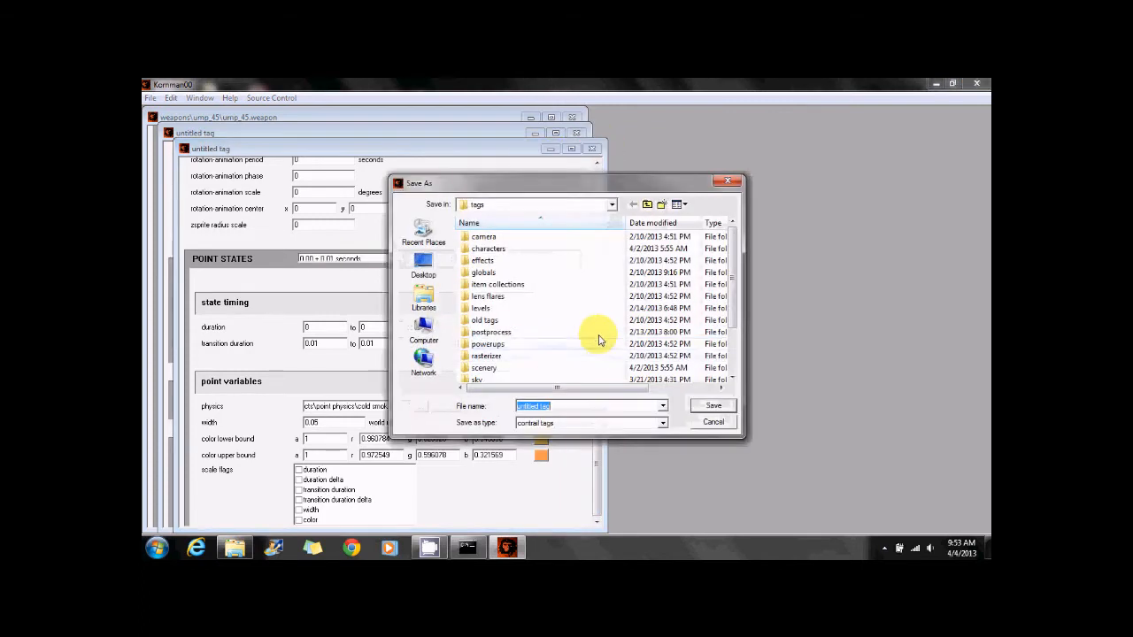
pyautogui.scroll(-3, 579, 358)
pyautogui.doubleClick(505, 371)
pyautogui.scroll(-5, 505, 367)
pyautogui.scroll(-1, 513, 361)
pyautogui.doubleClick(498, 345)
pyautogui.click(561, 408)
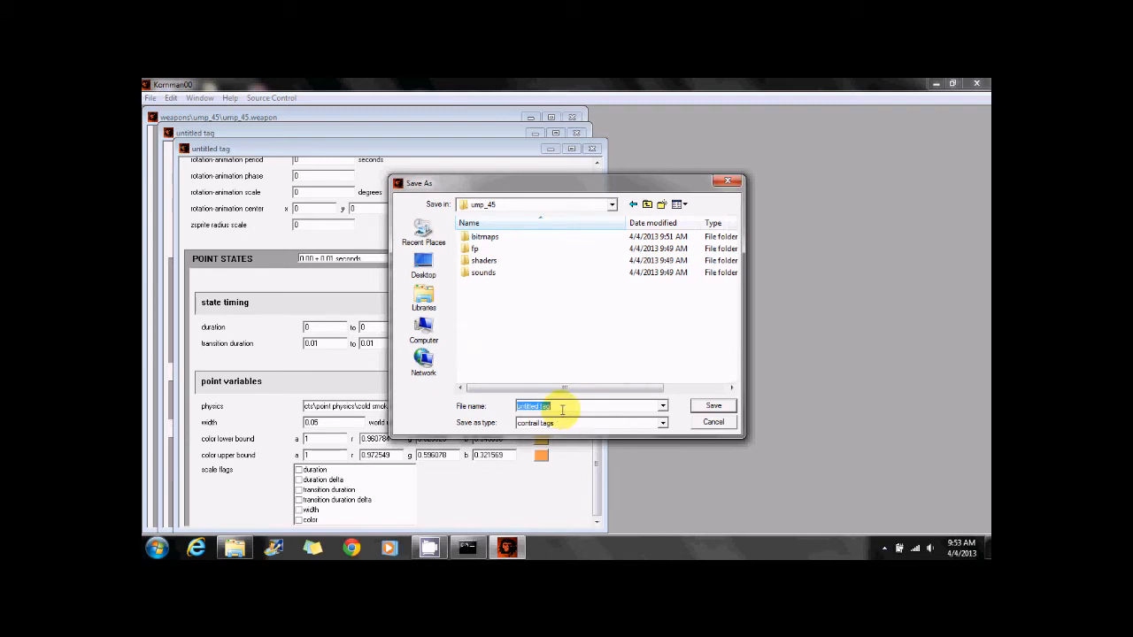
pyautogui.write('bullet')
pyautogui.press('Return')
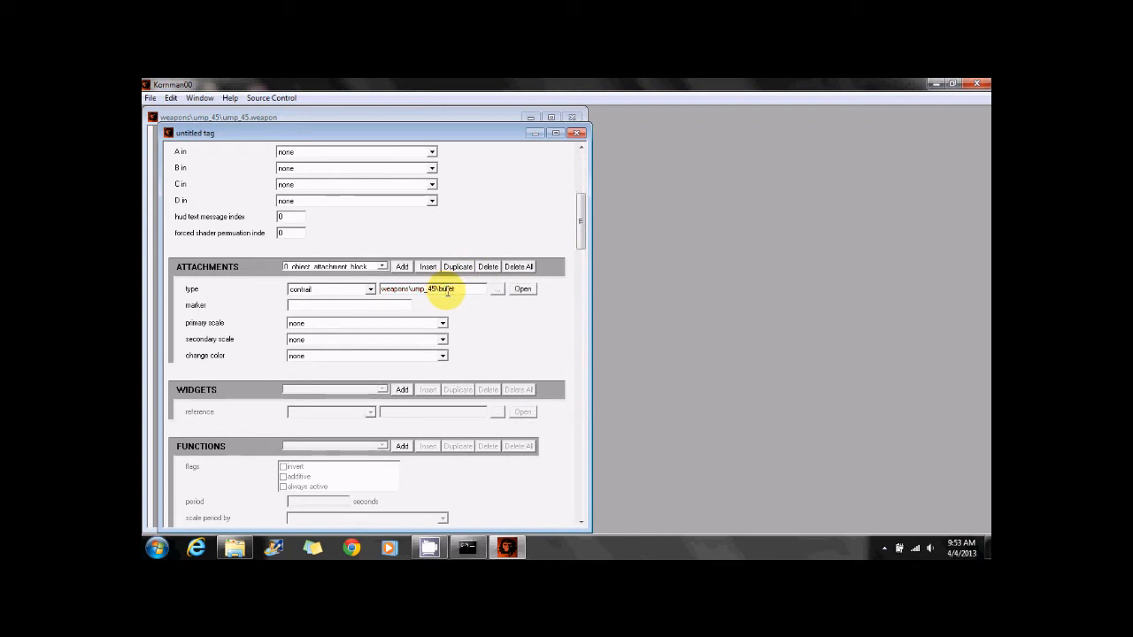
pyautogui.moveTo(581, 221); pyautogui.dragTo(586, 232)
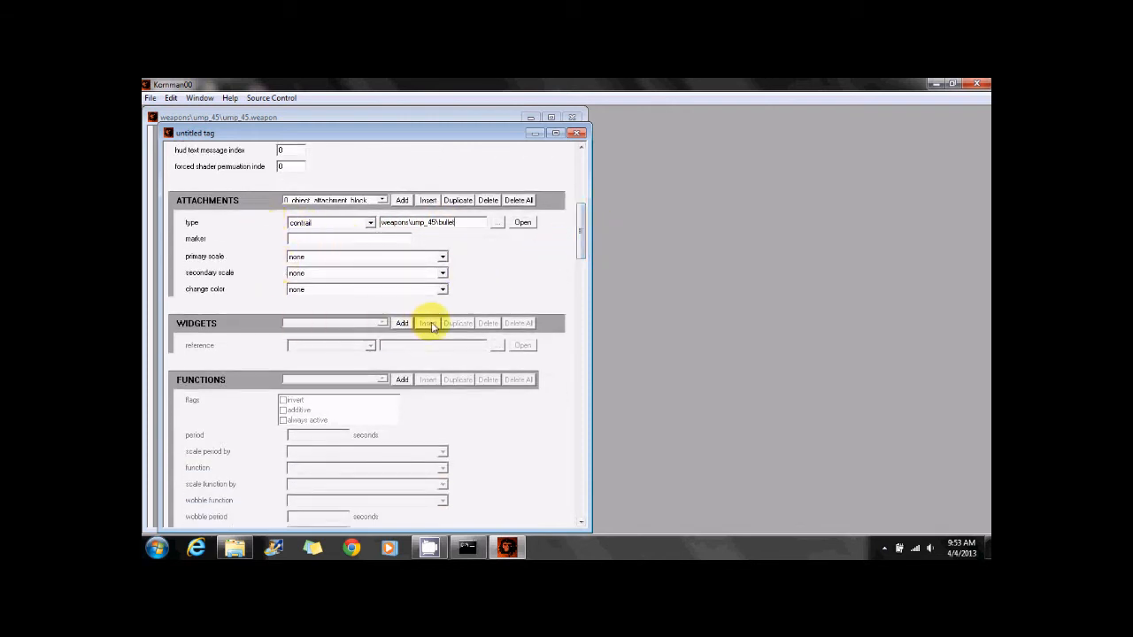
pyautogui.click(402, 323)
pyautogui.click(361, 346)
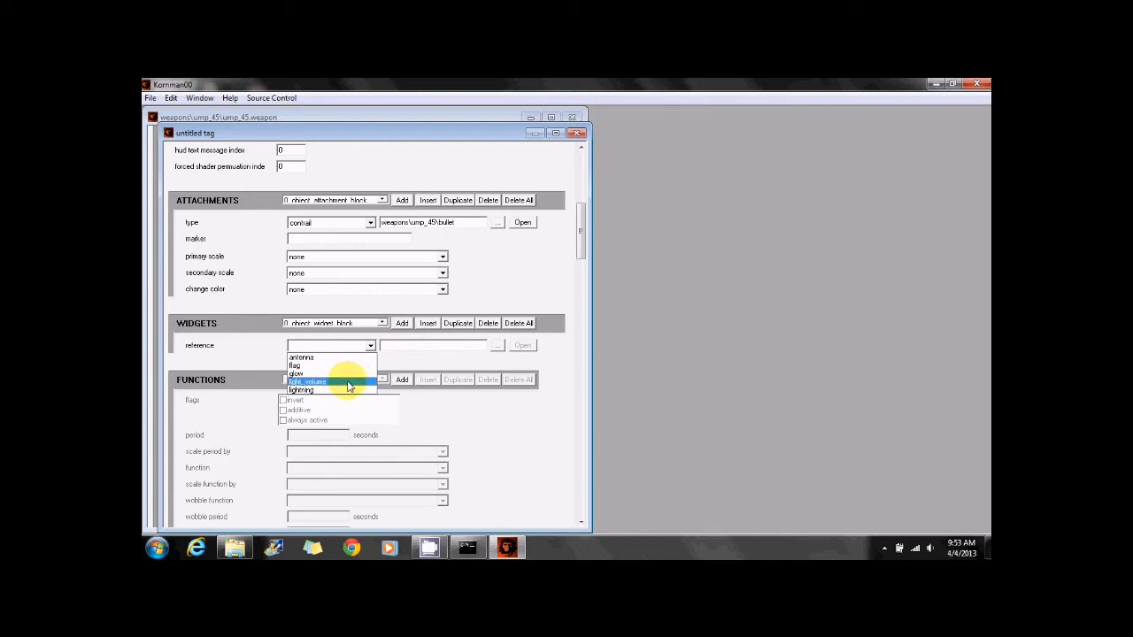
pyautogui.click(486, 326)
pyautogui.click(489, 329)
# Set the projectile's detonation timer to start after first bounce and its maximum range to 200 world units
pyautogui.moveTo(576, 240); pyautogui.dragTo(579, 356)
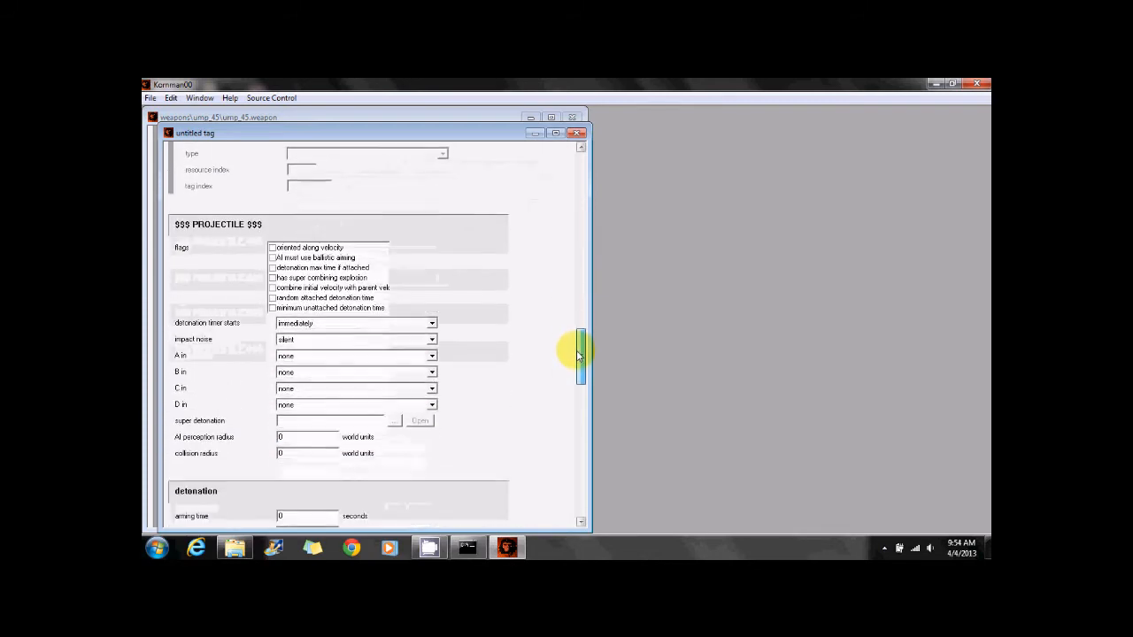
pyautogui.click(291, 315)
pyautogui.click(302, 334)
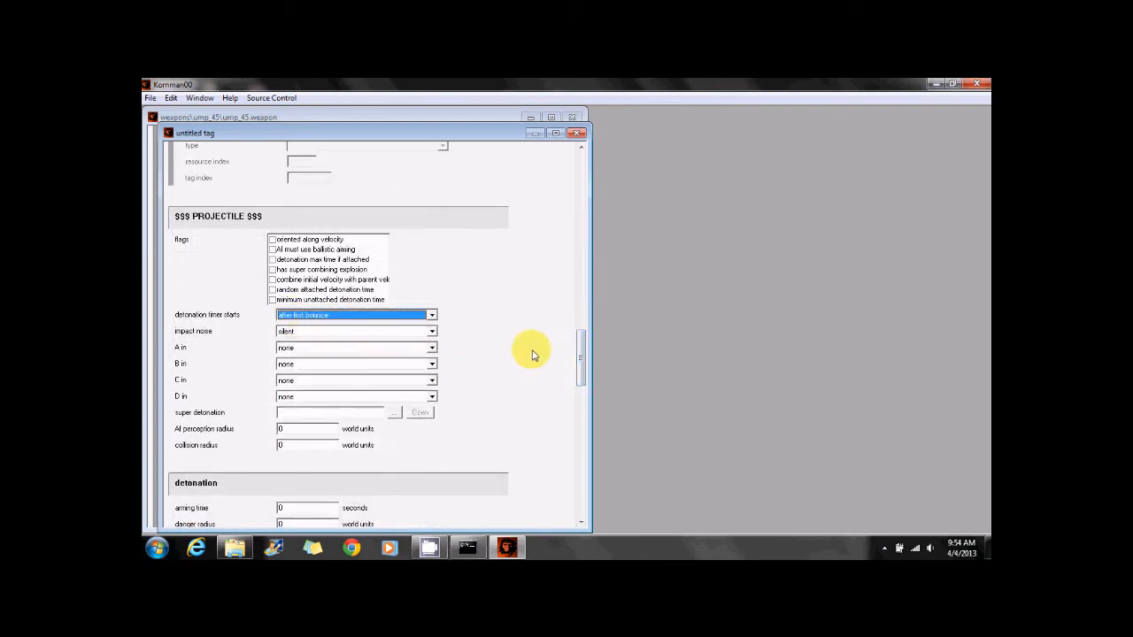
pyautogui.moveTo(578, 341); pyautogui.dragTo(578, 382)
pyautogui.doubleClick(285, 339)
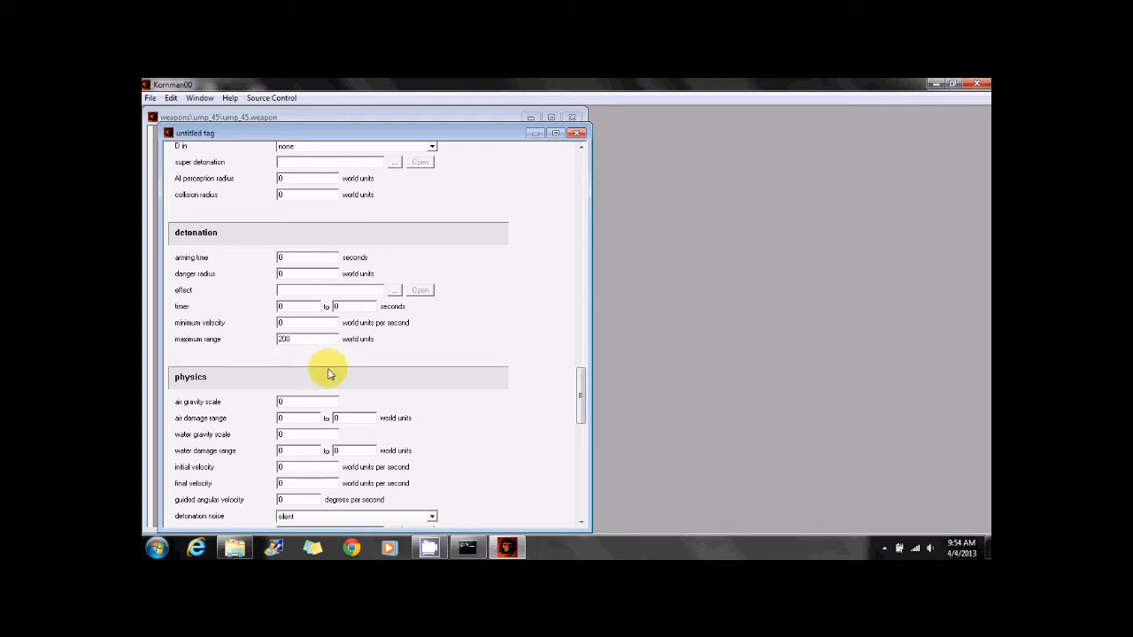
# Set the projectile's air and water gravity scales to 1 and its initial and final velocities to 400 world units per second
pyautogui.moveTo(579, 387); pyautogui.dragTo(582, 411)
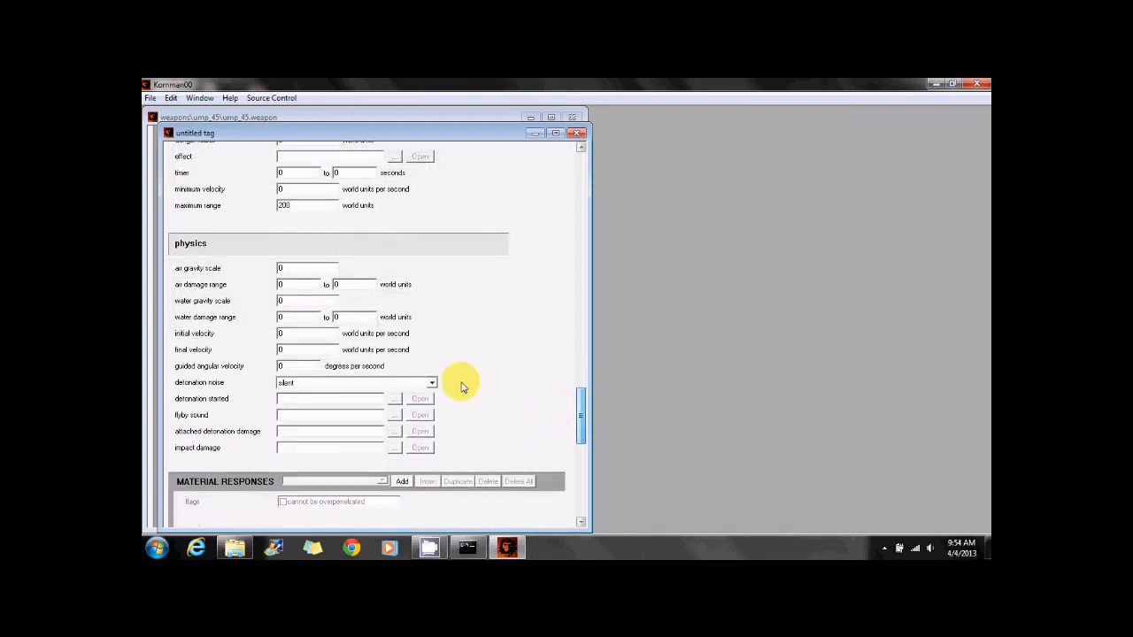
pyautogui.doubleClick(294, 267)
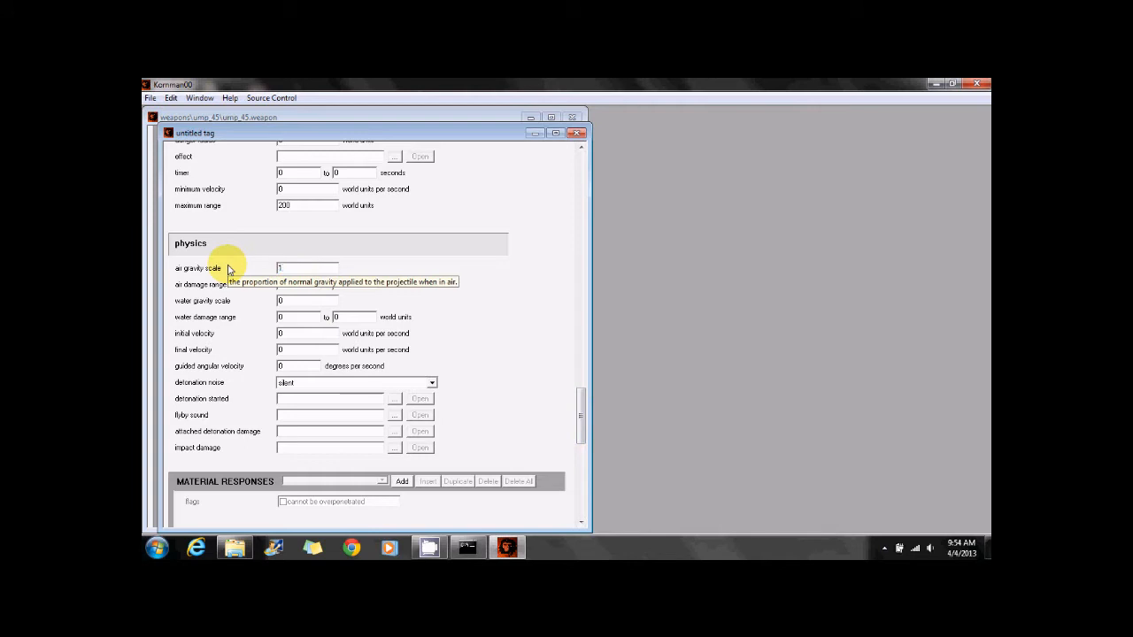
pyautogui.press('Tab')
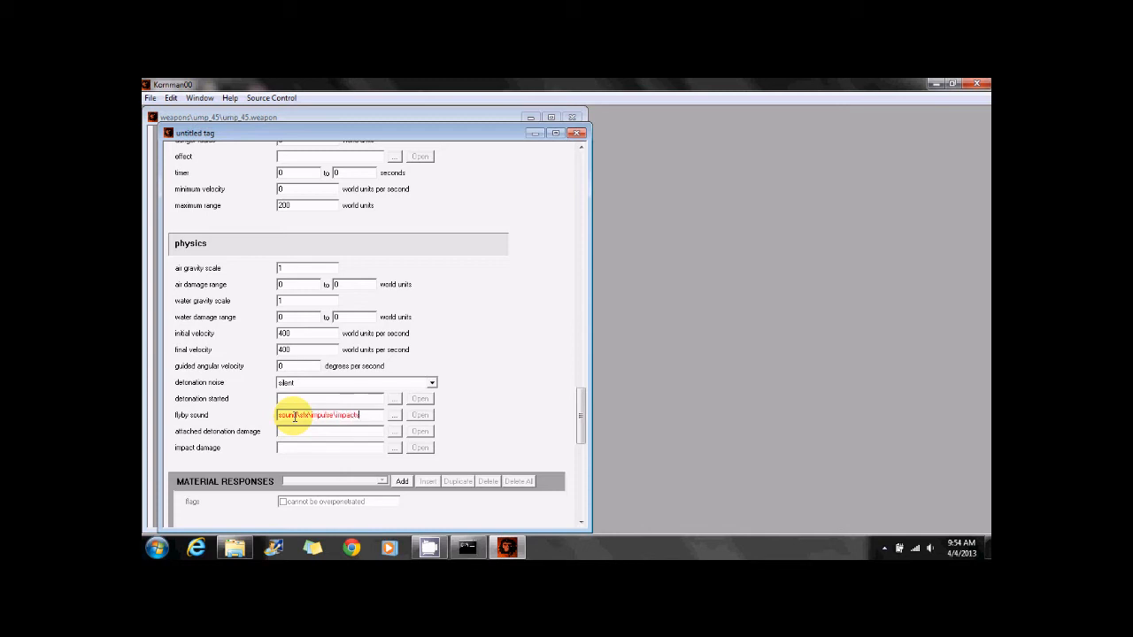
# Set the flyby sound to sound\sfx\impulse\impacts\bullets_projectile and the impact damage to weapons\assault rifle\bullet
pyautogui.write('e\\impacts\\bullets_projectile')
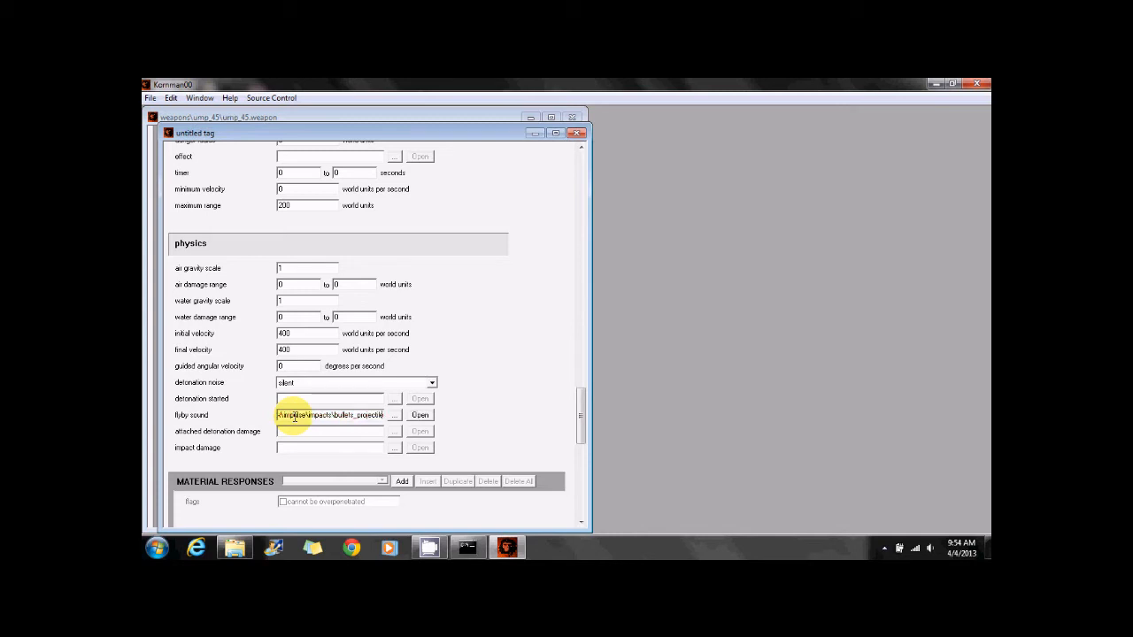
pyautogui.click(301, 448)
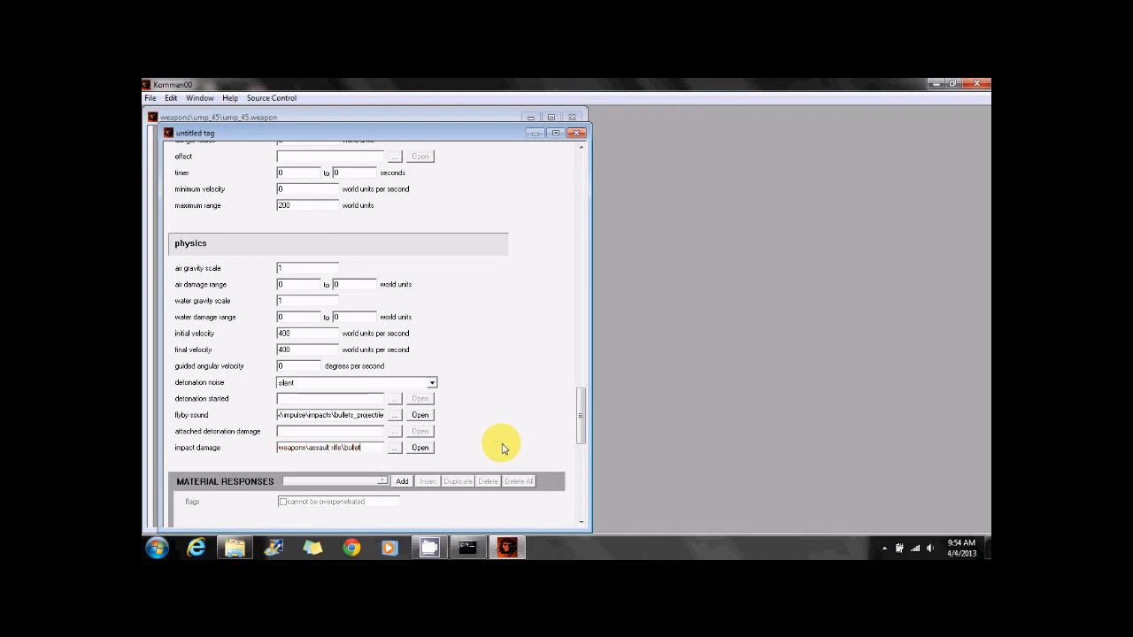
# Open the referenced impact damage tag and save a copy as bullet in the weapons\ump_45 folder
pyautogui.click(419, 447)
pyautogui.moveTo(462, 152); pyautogui.dragTo(463, 144)
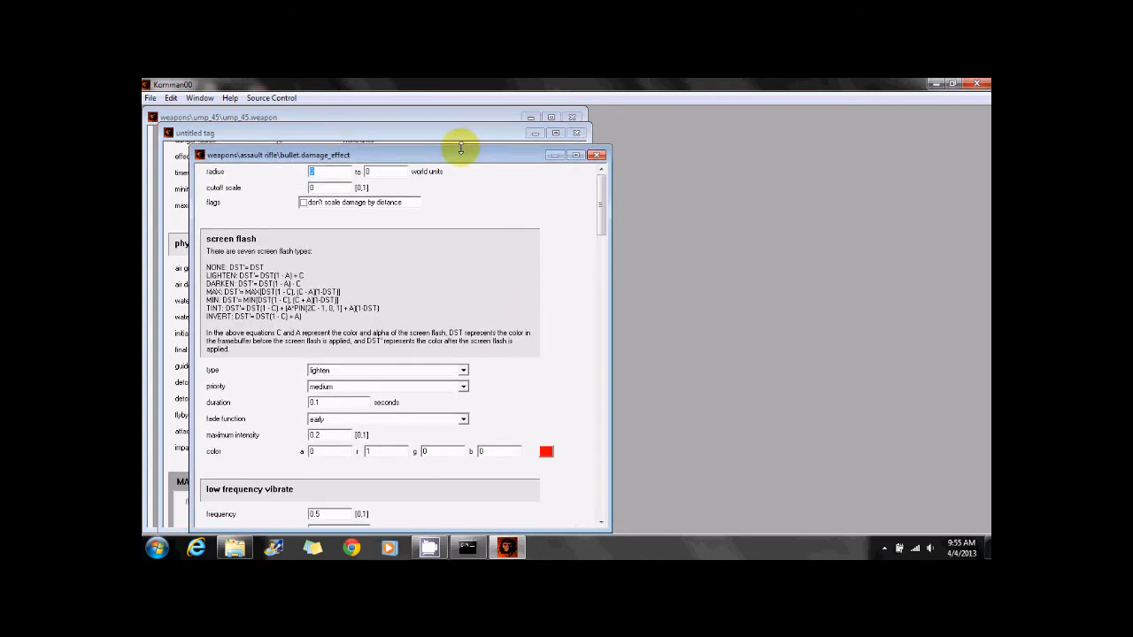
pyautogui.click(150, 97)
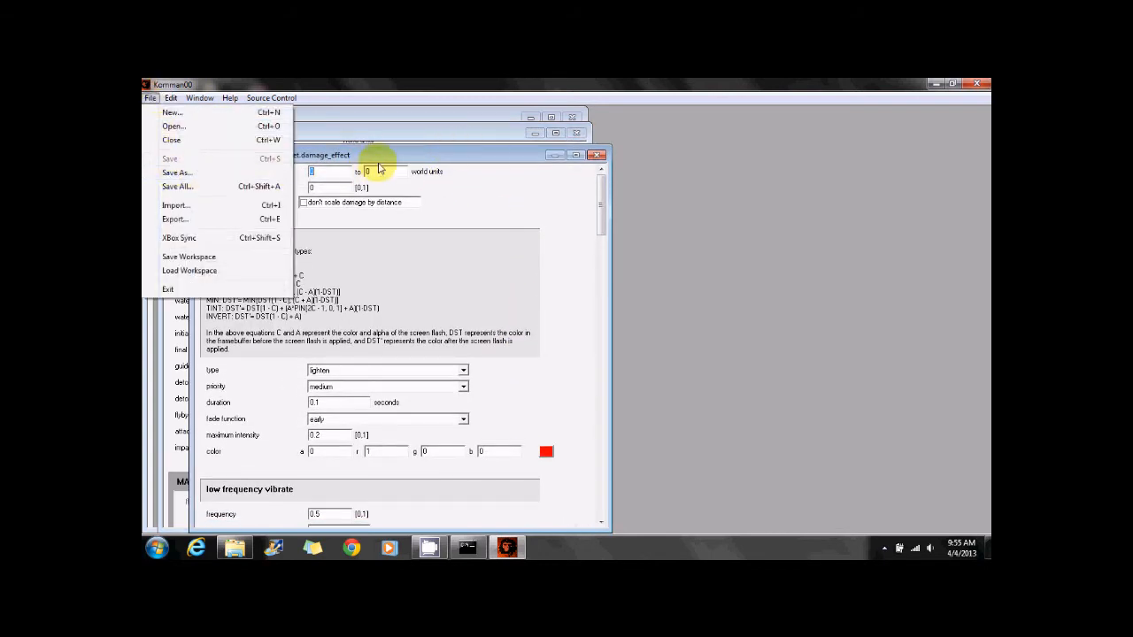
pyautogui.click(176, 172)
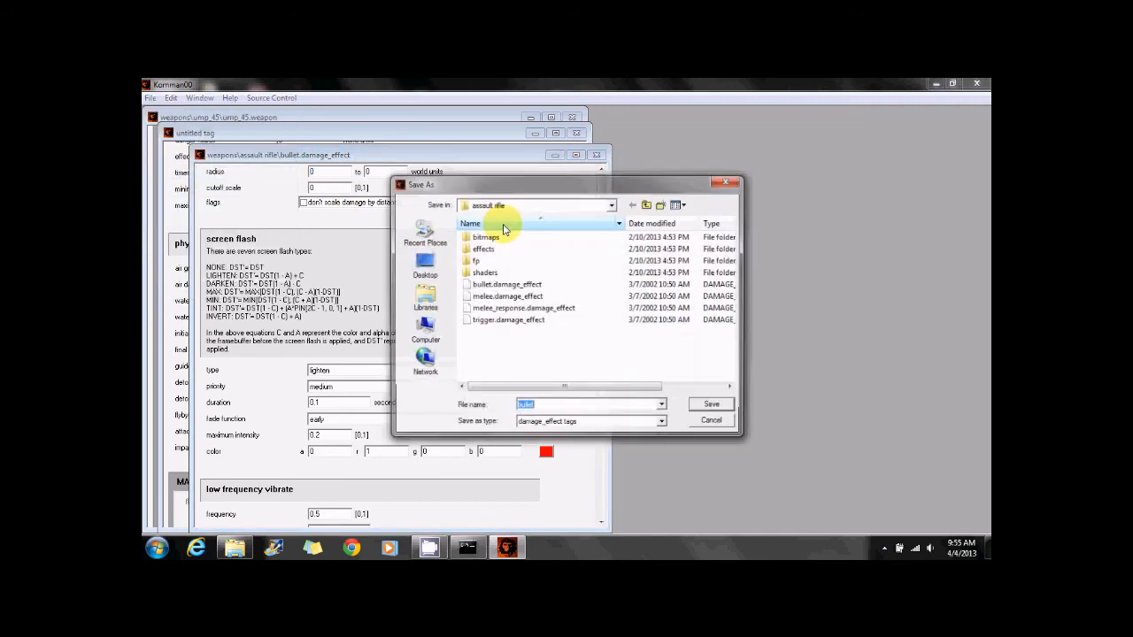
pyautogui.click(647, 203)
pyautogui.scroll(-8, 531, 303)
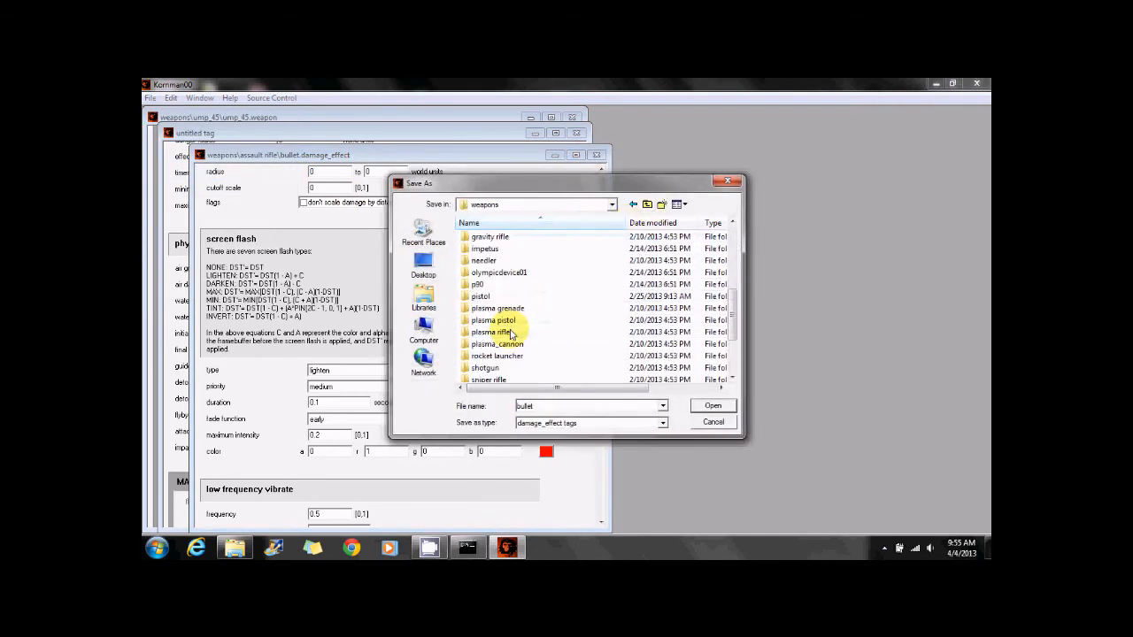
pyautogui.click(497, 346)
pyautogui.doubleClick(495, 344)
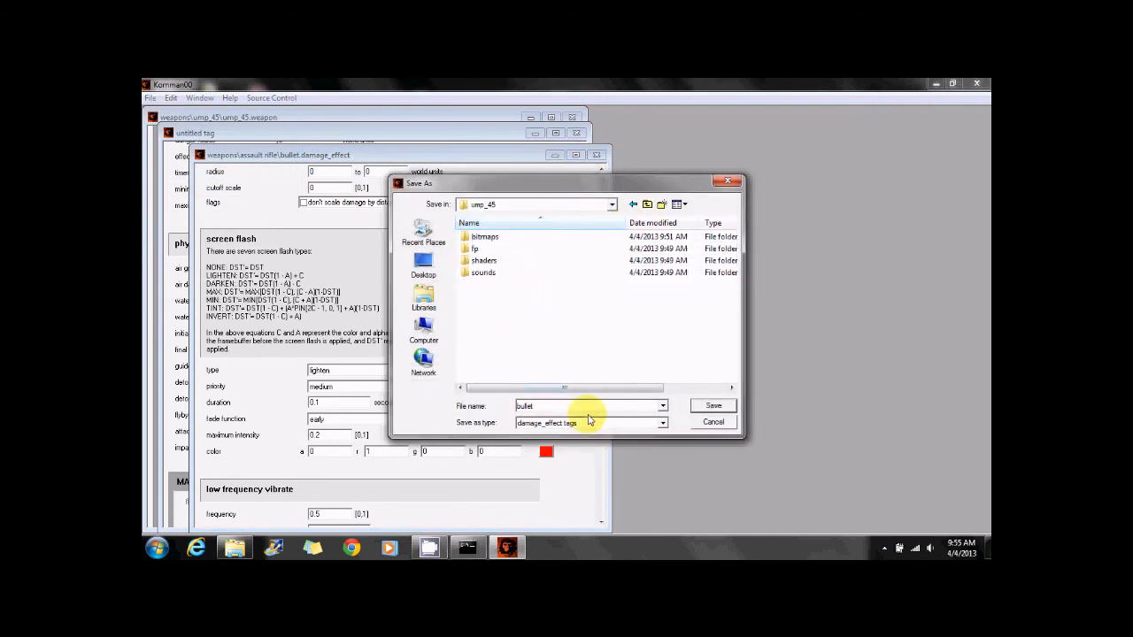
pyautogui.click(712, 405)
# Change the damage effect's screen flash color to orange (r 0.941177, g 0.635294, b 0.0588235)
pyautogui.moveTo(599, 215); pyautogui.dragTo(602, 236)
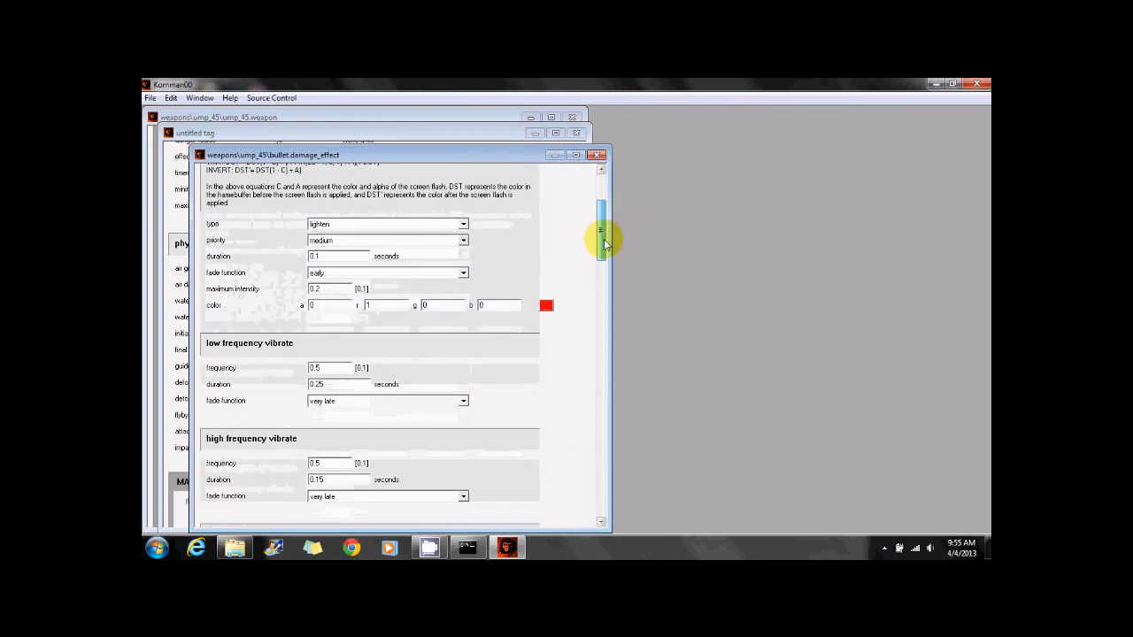
pyautogui.moveTo(601, 233); pyautogui.dragTo(605, 215)
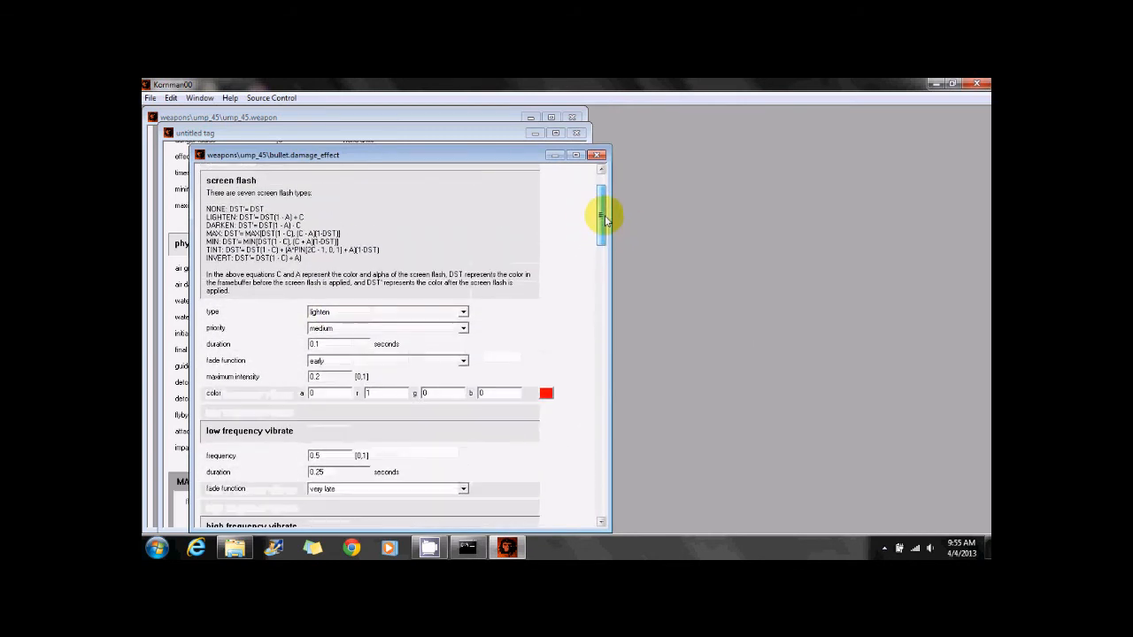
pyautogui.click(545, 393)
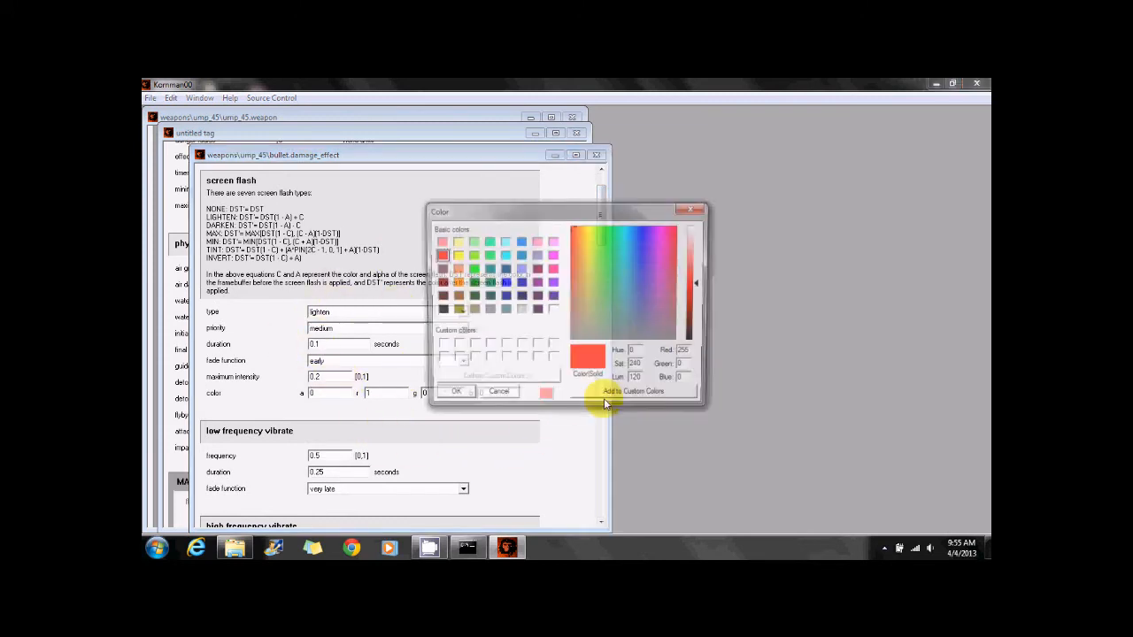
pyautogui.moveTo(581, 244); pyautogui.dragTo(585, 241)
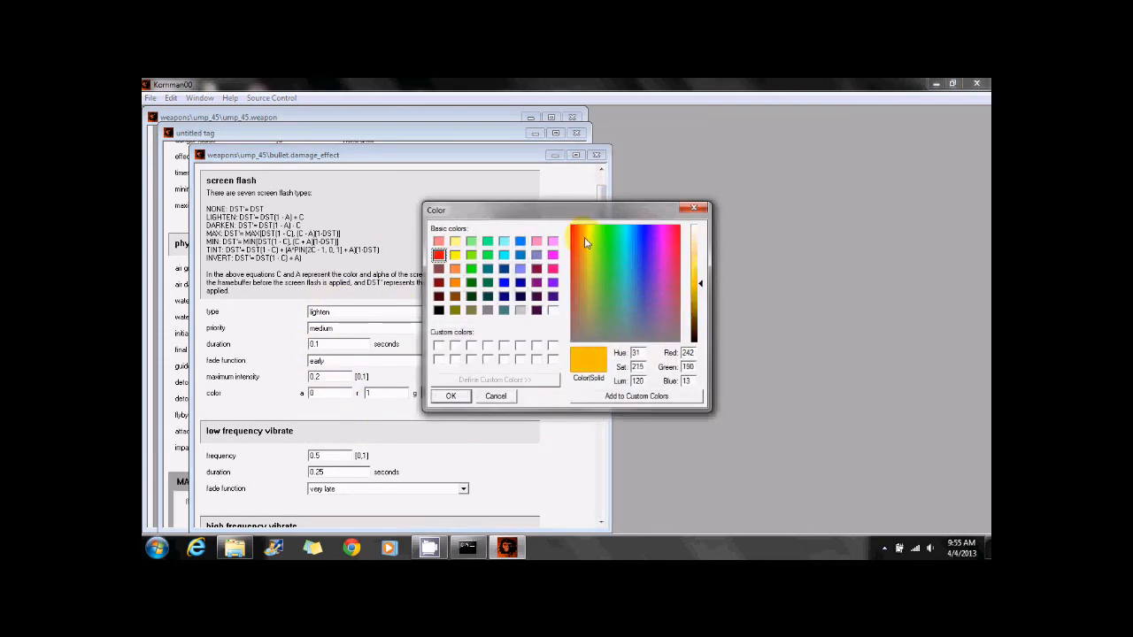
pyautogui.click(450, 396)
# Examine the damage bounds and the material damage modifiers of the bullet damage effect
pyautogui.scroll(-2, 600, 235)
pyautogui.scroll(-3, 599, 241)
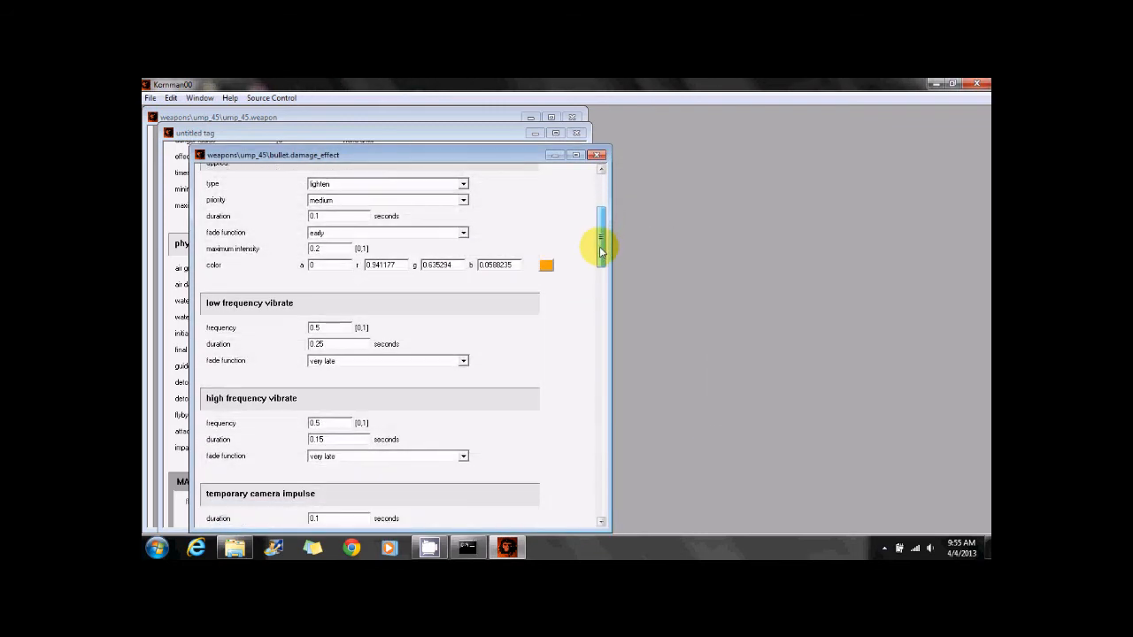
pyautogui.moveTo(599, 246); pyautogui.dragTo(619, 400)
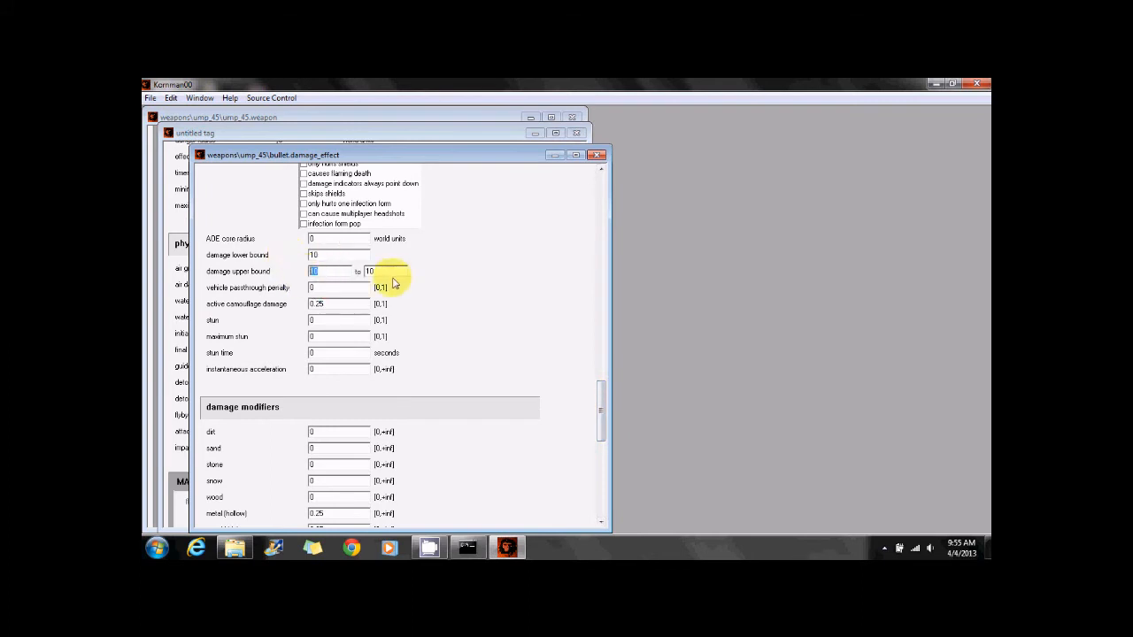
pyautogui.moveTo(599, 389); pyautogui.dragTo(607, 423)
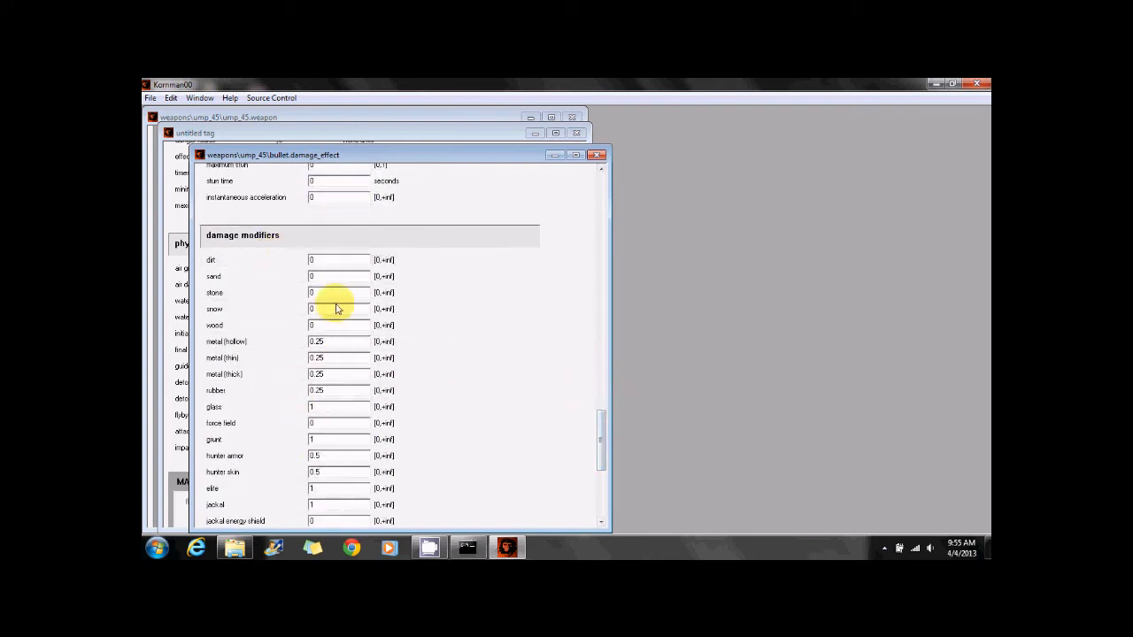
# Review the damage values and the lower damage modifiers, such as cyborg, of the bullet damage effect
pyautogui.moveTo(601, 423); pyautogui.dragTo(601, 395)
pyautogui.doubleClick(331, 255)
pyautogui.moveTo(599, 395); pyautogui.dragTo(604, 472)
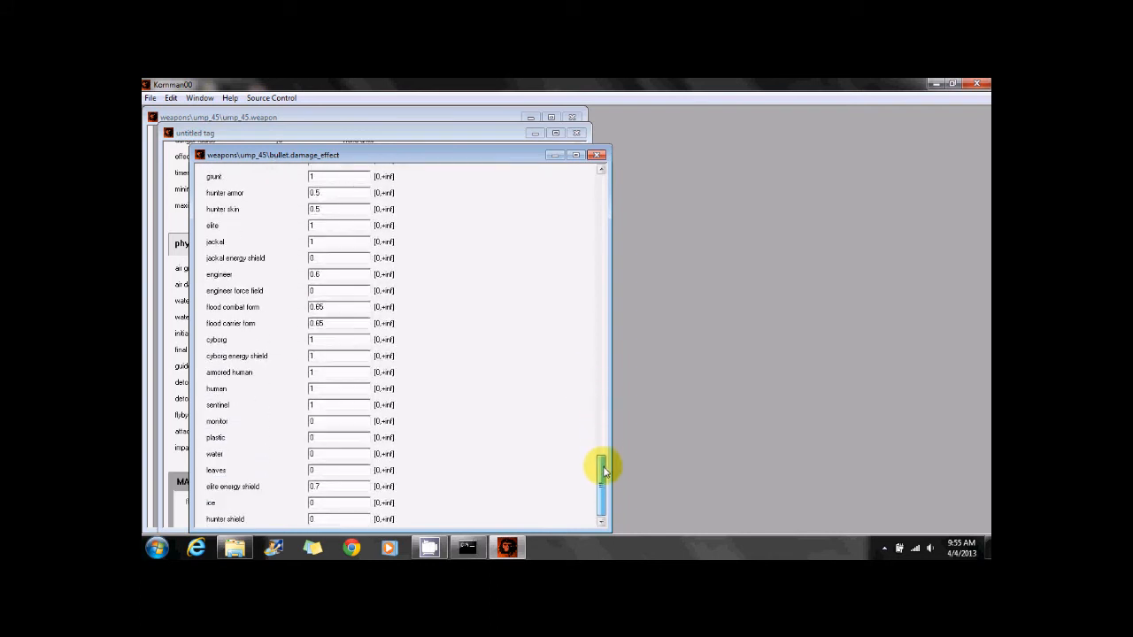
pyautogui.doubleClick(319, 341)
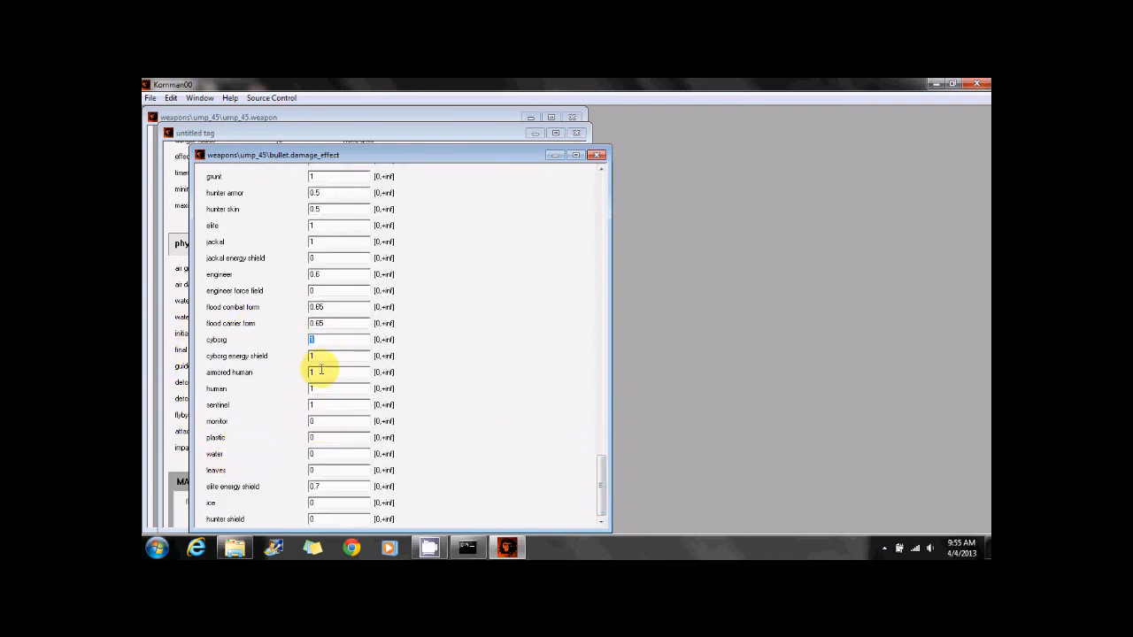
pyautogui.moveTo(599, 470); pyautogui.dragTo(587, 193)
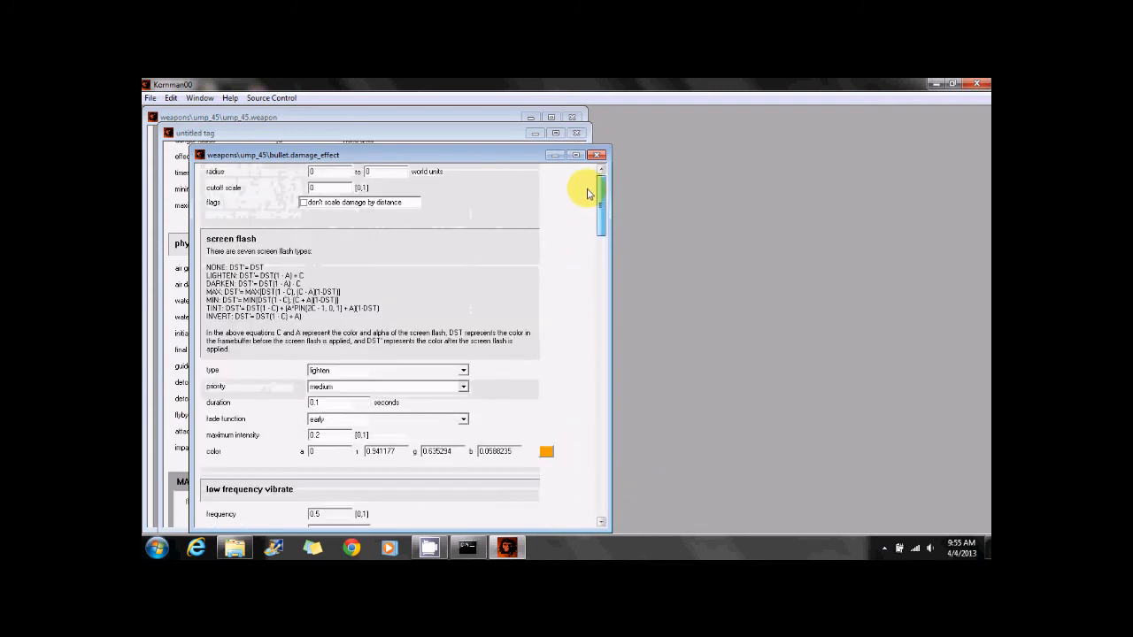
# Save and close the bullet damage effect, and point the projectile's impact damage to weapons\ump_45\bullet
pyautogui.click(597, 155)
pyautogui.click(538, 336)
pyautogui.doubleClick(324, 448)
pyautogui.click(345, 448)
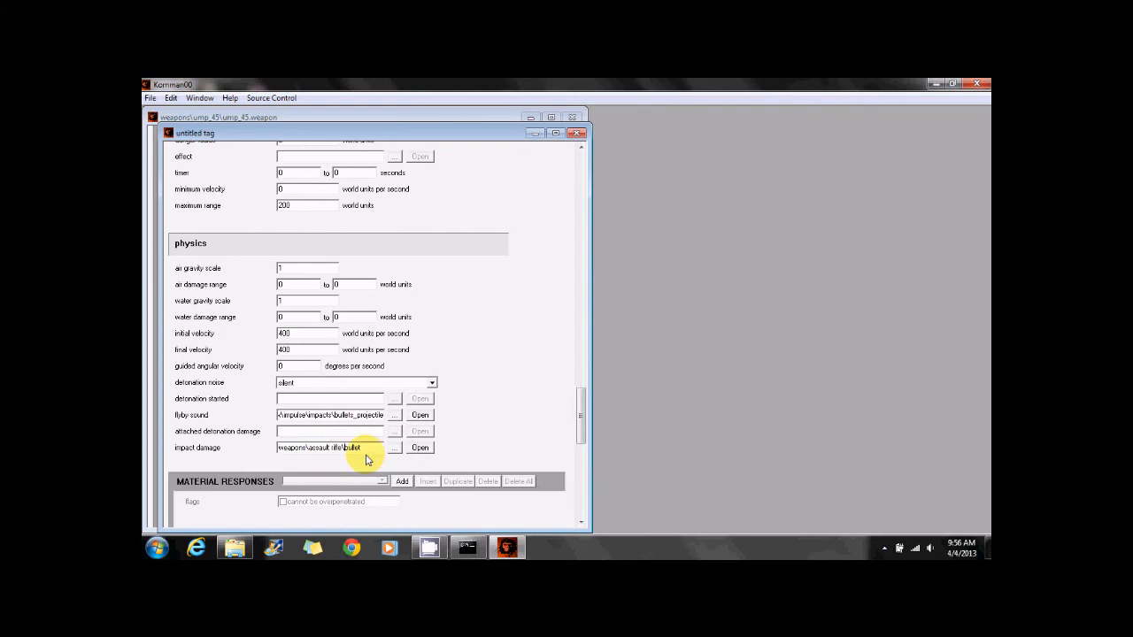
pyautogui.write('ump_45')
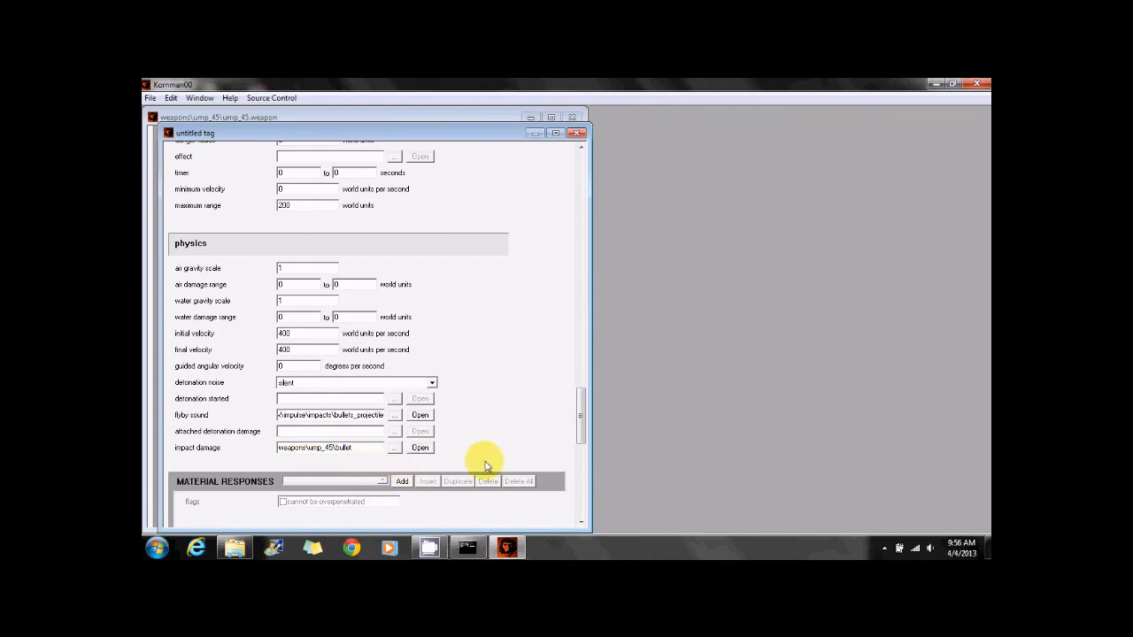
# Try adding blank material responses from dirt up to rubber, and delete them again
pyautogui.moveTo(581, 405); pyautogui.dragTo(582, 447)
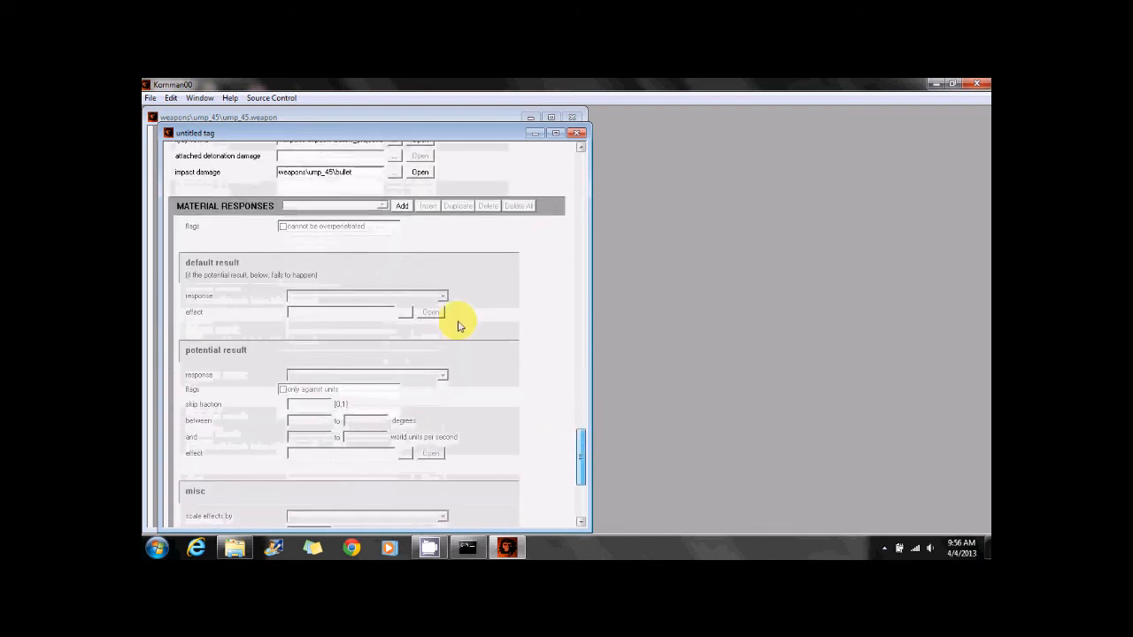
pyautogui.click(402, 206)
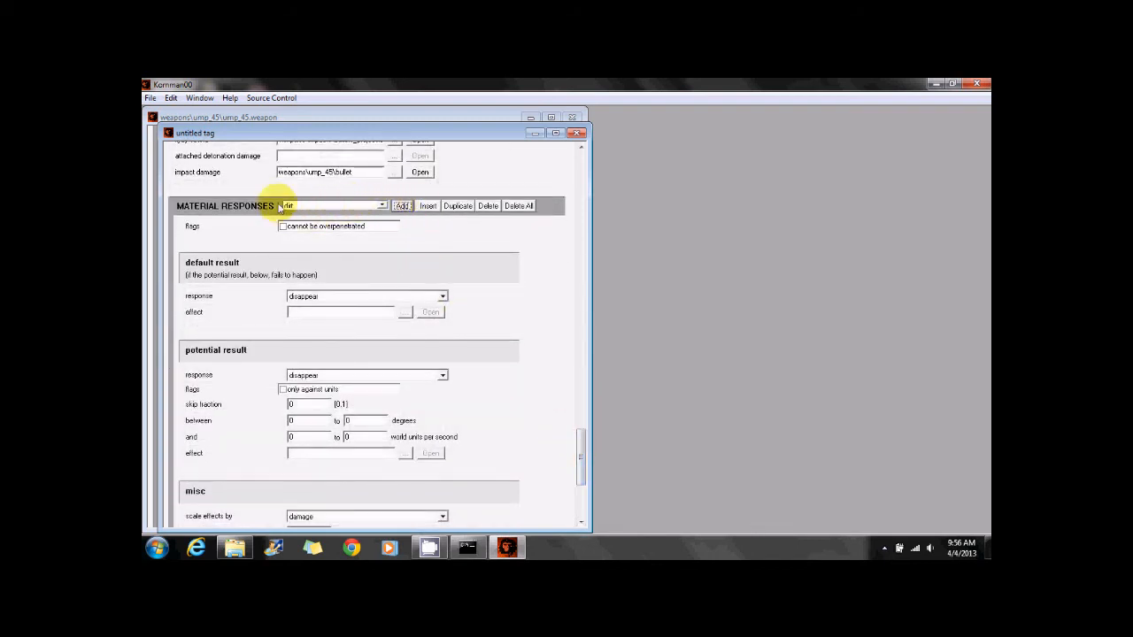
pyautogui.click(381, 206)
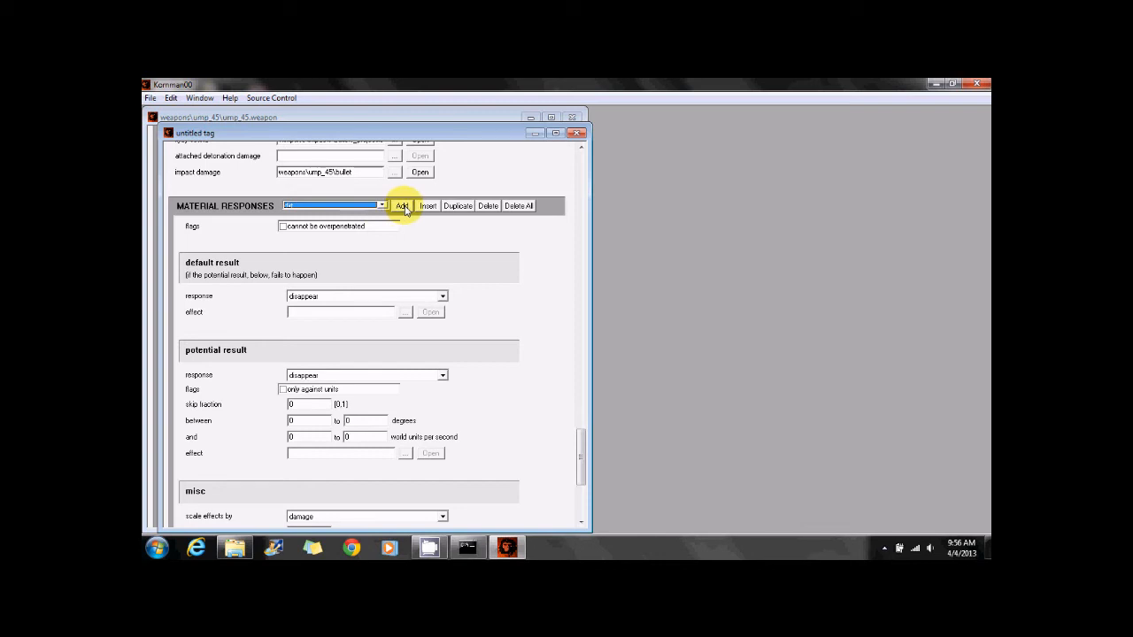
pyautogui.click(402, 206)
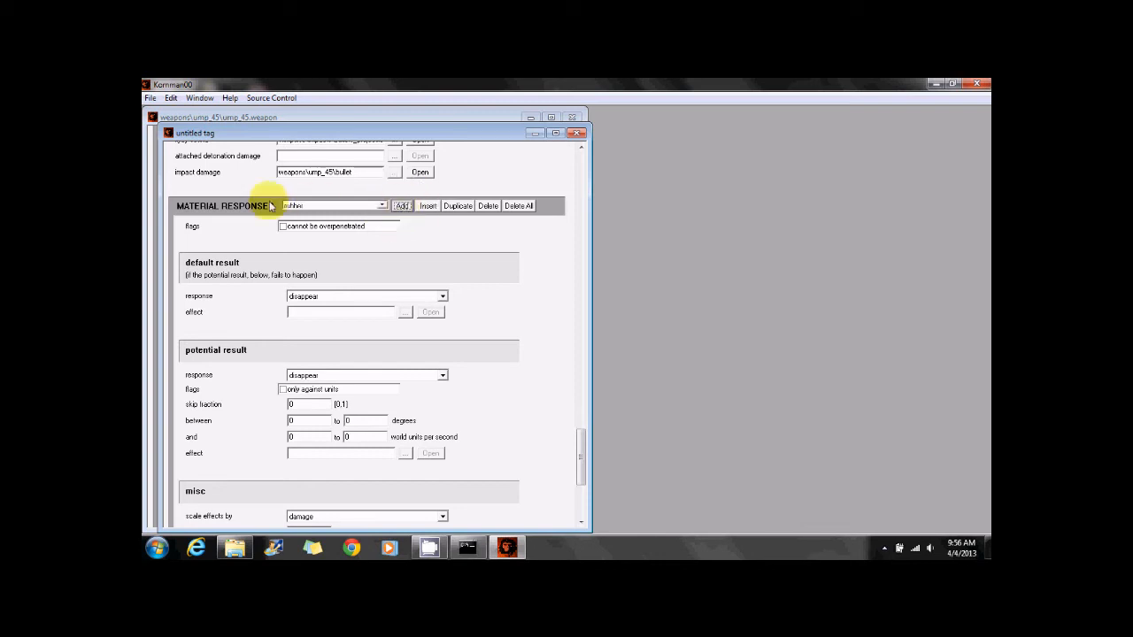
pyautogui.click(333, 205)
pyautogui.click(339, 209)
pyautogui.click(487, 207)
pyautogui.click(487, 206)
pyautogui.click(486, 206)
# Add a dirt material response and set its default result effect to weapons\assault rifle\effects\impact metal thin reflect
pyautogui.click(402, 207)
pyautogui.click(307, 312)
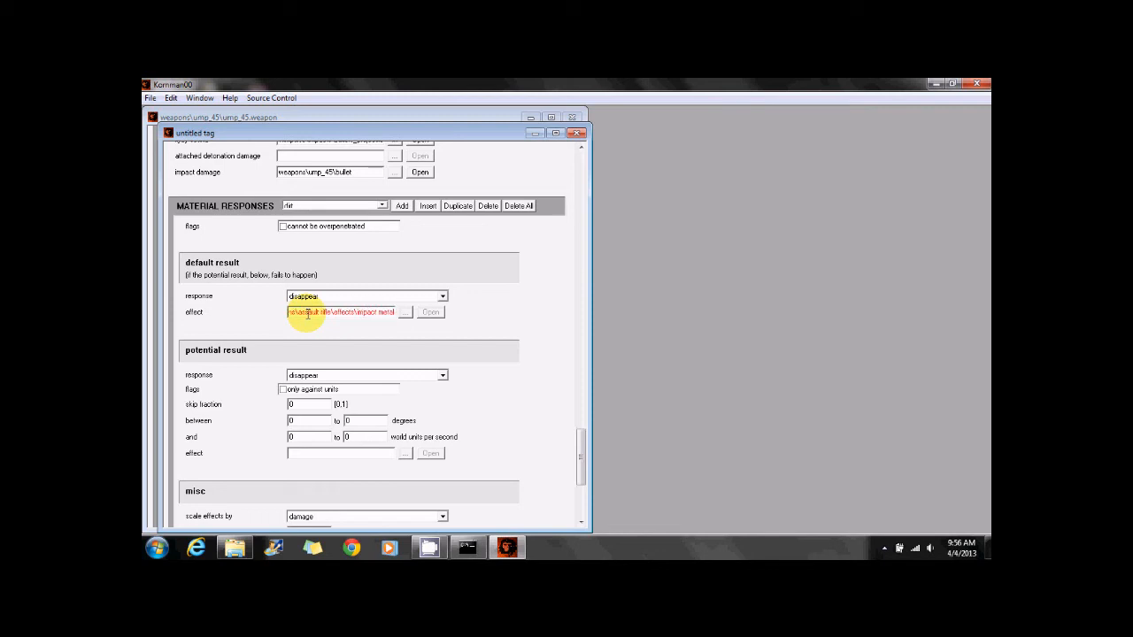
pyautogui.write('reflec')
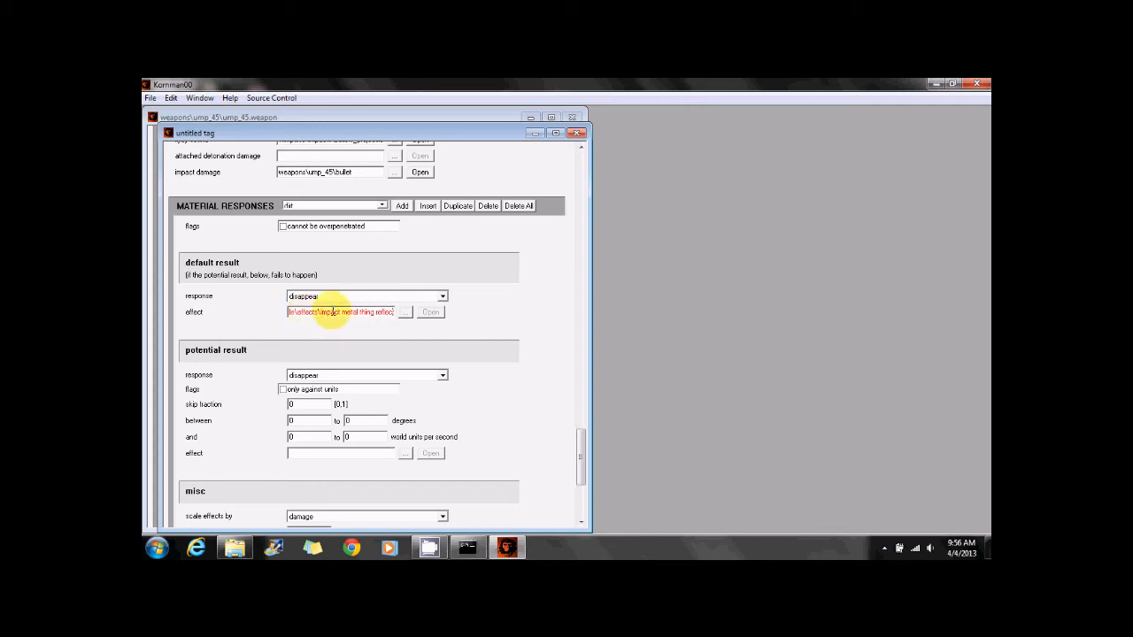
pyautogui.moveTo(307, 315); pyautogui.dragTo(273, 311)
pyautogui.press('Home')
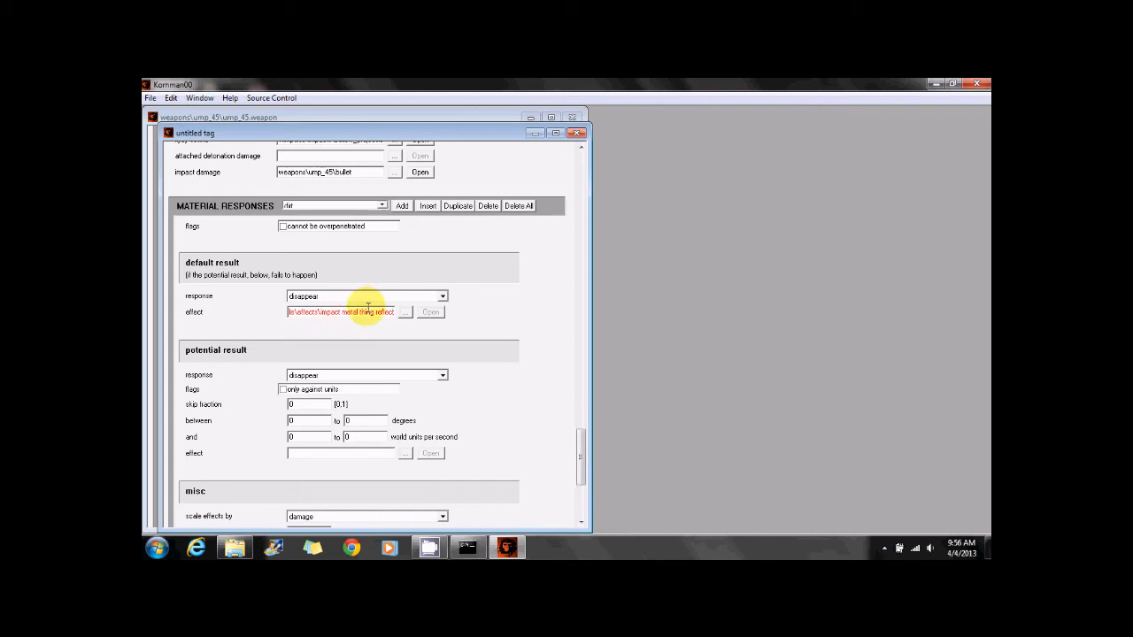
pyautogui.click(374, 311)
pyautogui.press('BackSpace')
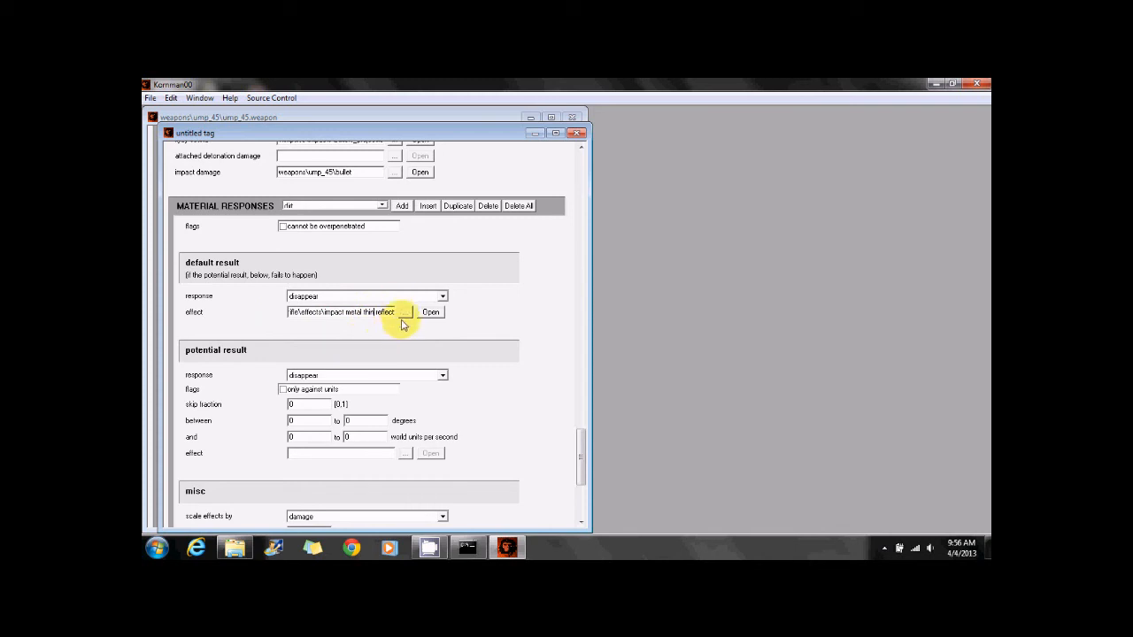
# Duplicate the dirt material response for every material up to hunter shield, keeping the default result response at disappear
pyautogui.click(458, 208)
pyautogui.click(459, 209)
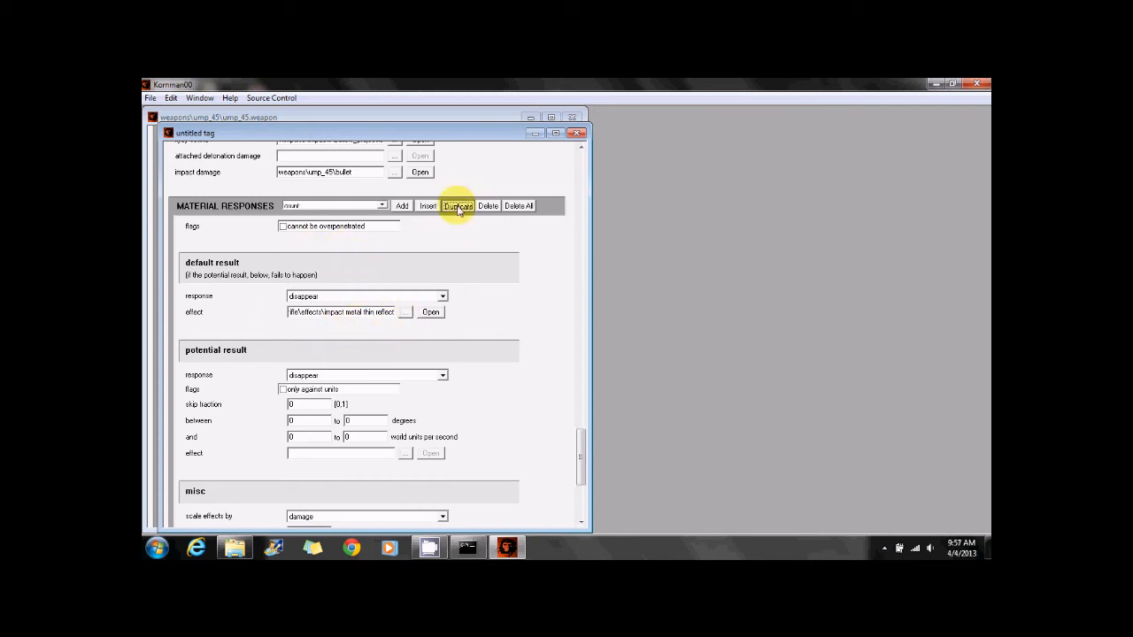
pyautogui.click(459, 208)
pyautogui.click(456, 207)
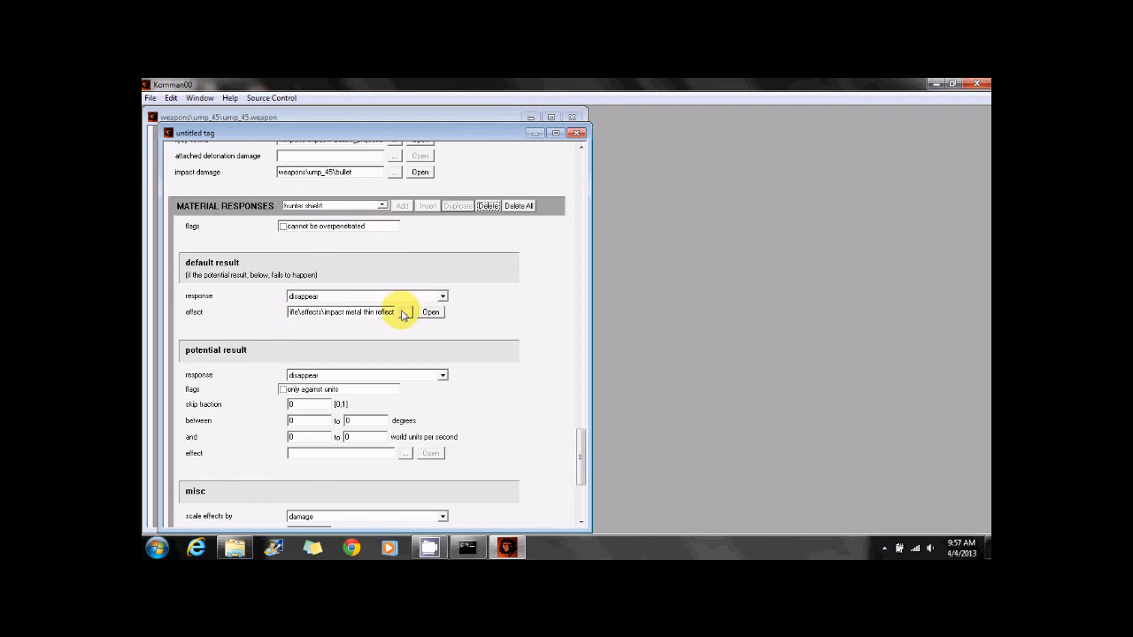
pyautogui.click(354, 207)
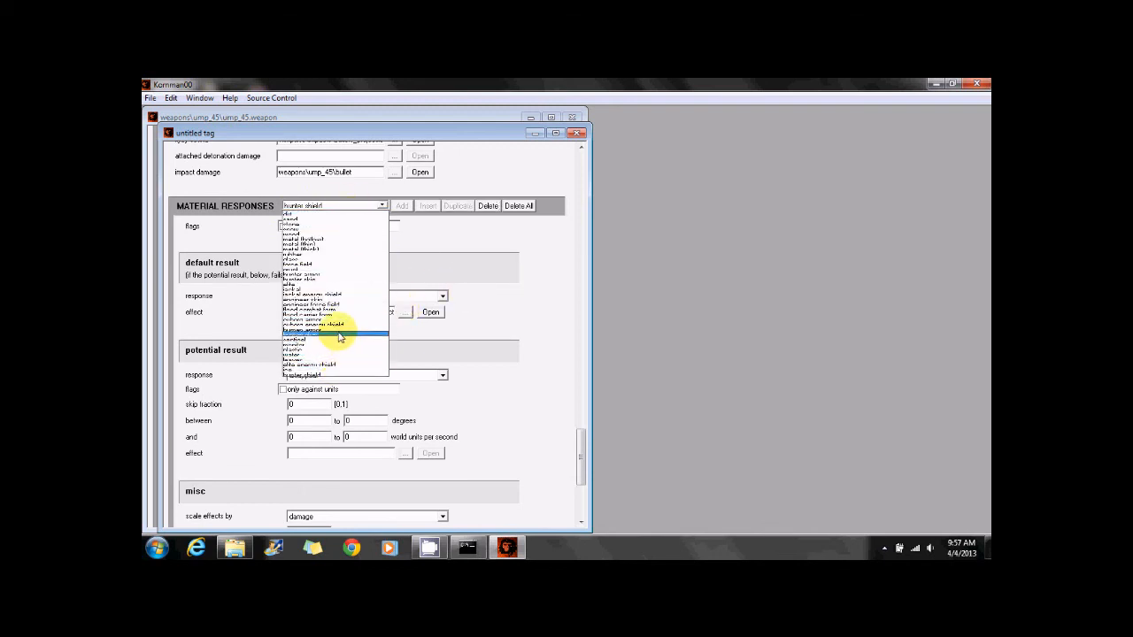
pyautogui.click(498, 301)
pyautogui.click(441, 297)
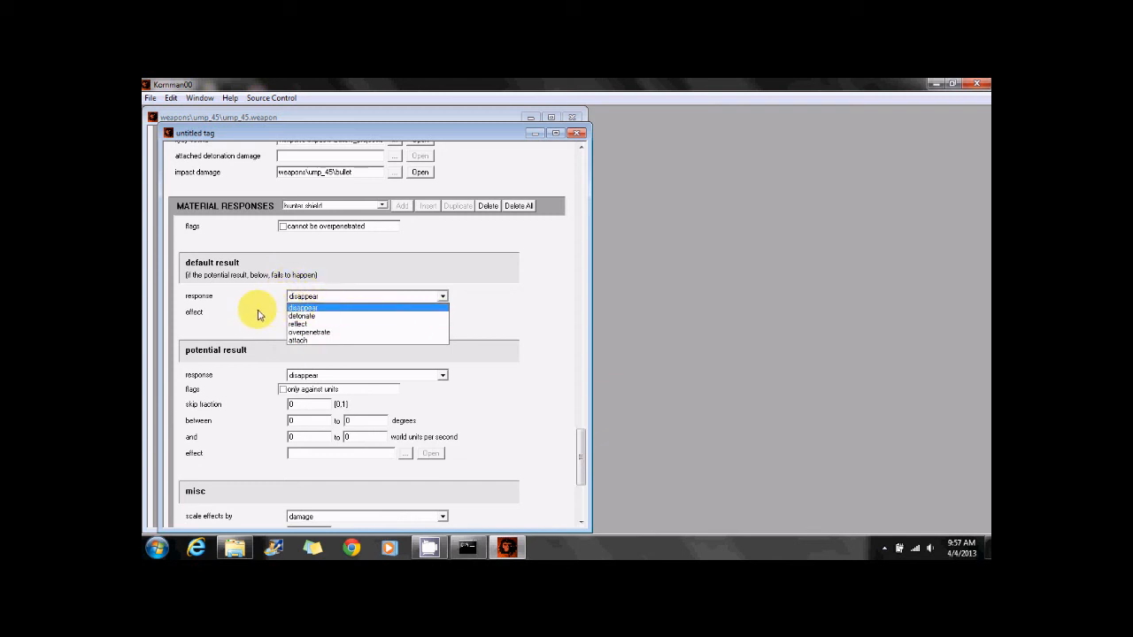
pyautogui.click(359, 299)
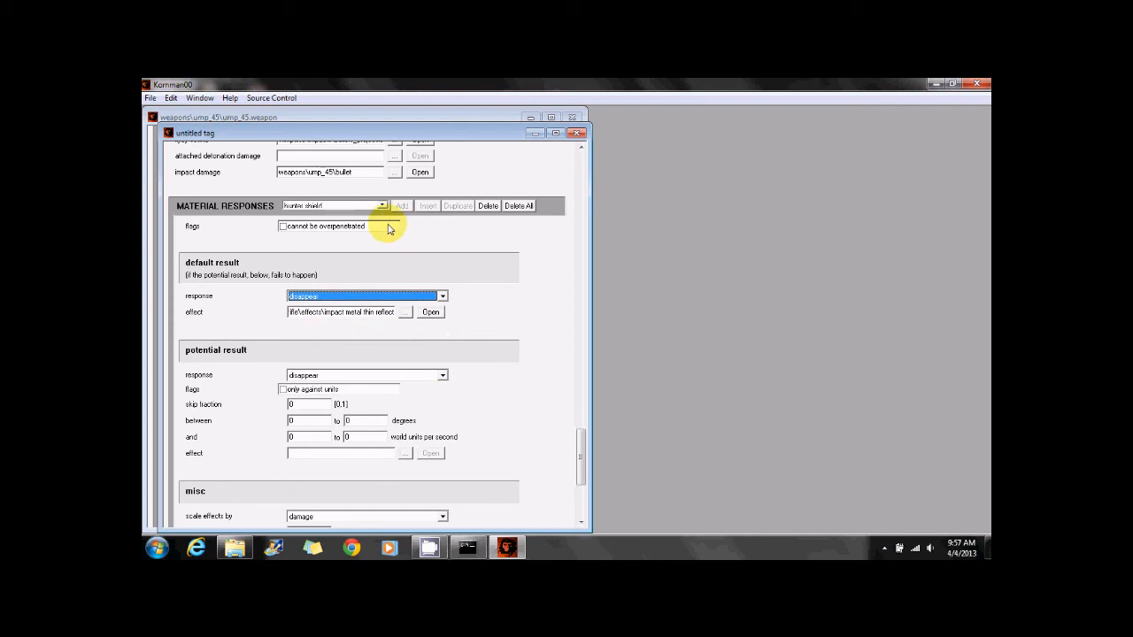
# Close the untitled projectile tag and save it as bullet in the weapons\ump_45 folder
pyautogui.click(576, 133)
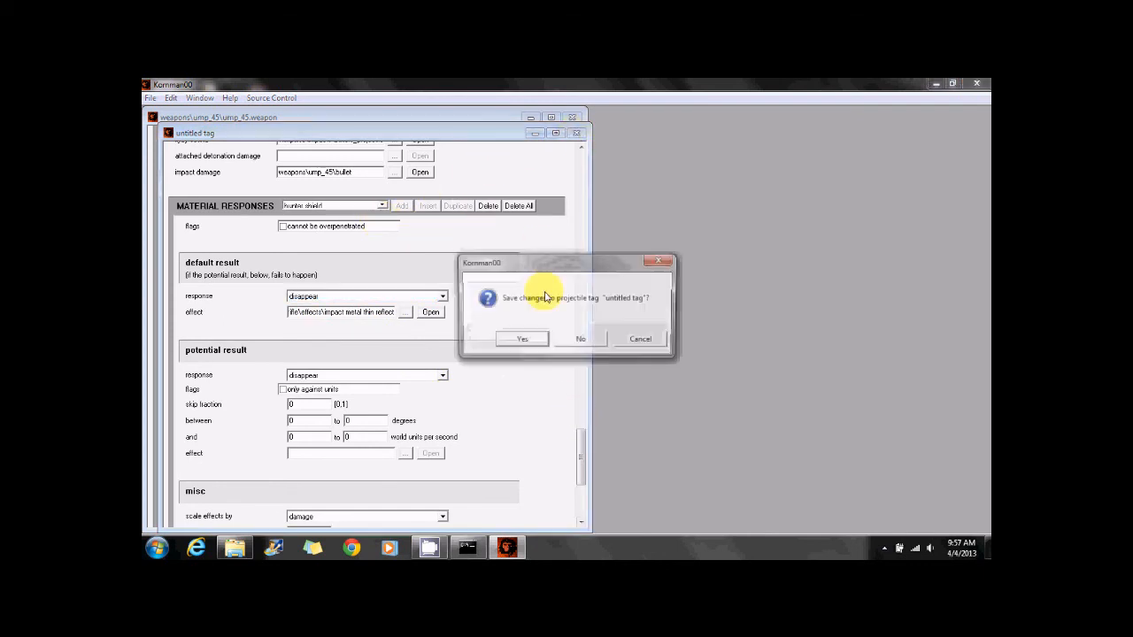
pyautogui.click(523, 337)
pyautogui.doubleClick(508, 367)
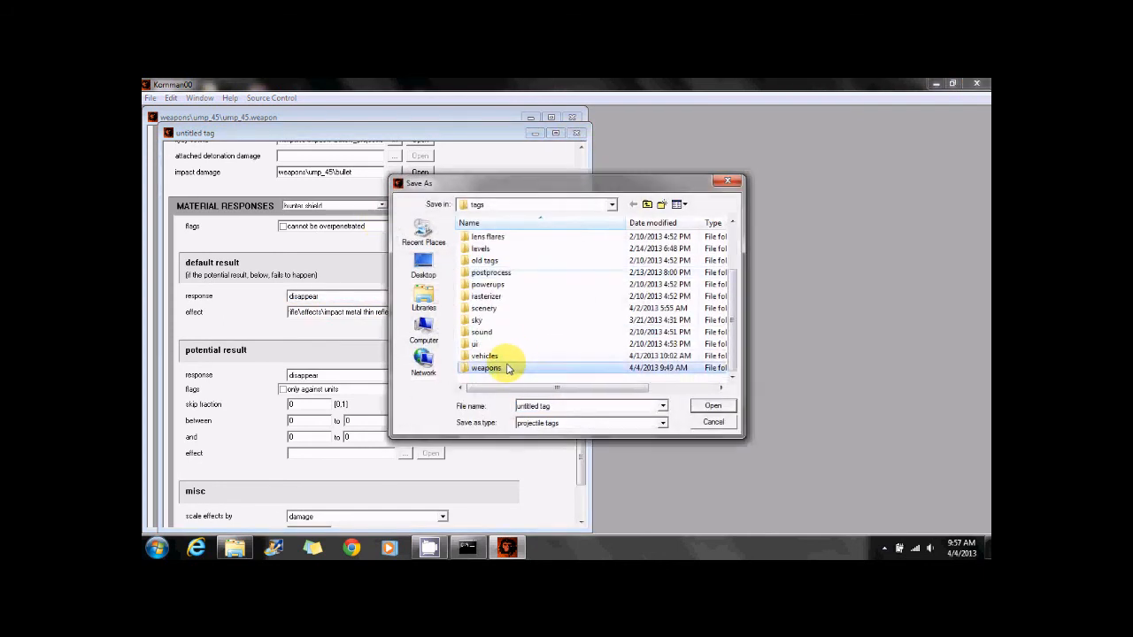
pyautogui.scroll(-3, 502, 358)
pyautogui.doubleClick(501, 344)
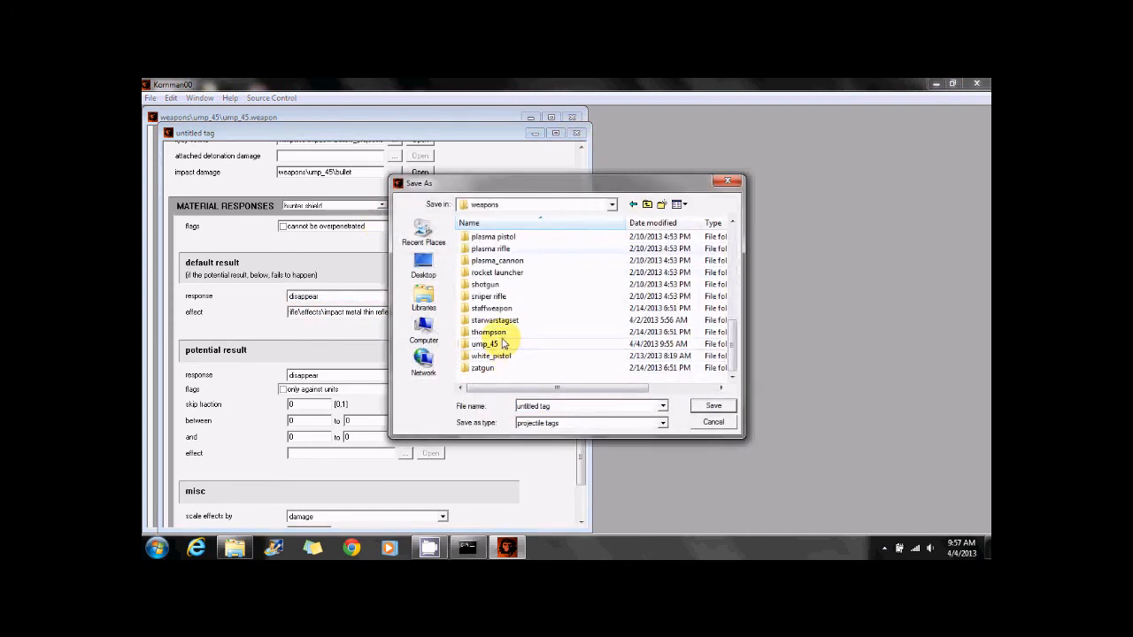
pyautogui.click(633, 205)
pyautogui.scroll(-1, 572, 291)
pyautogui.doubleClick(497, 339)
pyautogui.moveTo(517, 406); pyautogui.dragTo(558, 407)
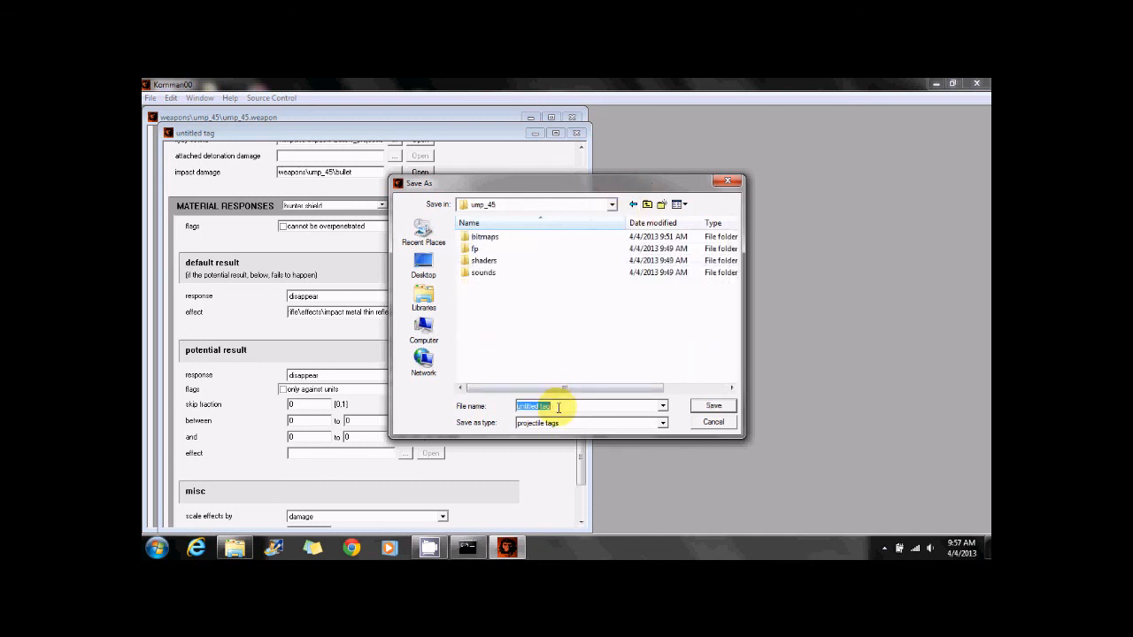
pyautogui.write('bullet')
pyautogui.press('Return')
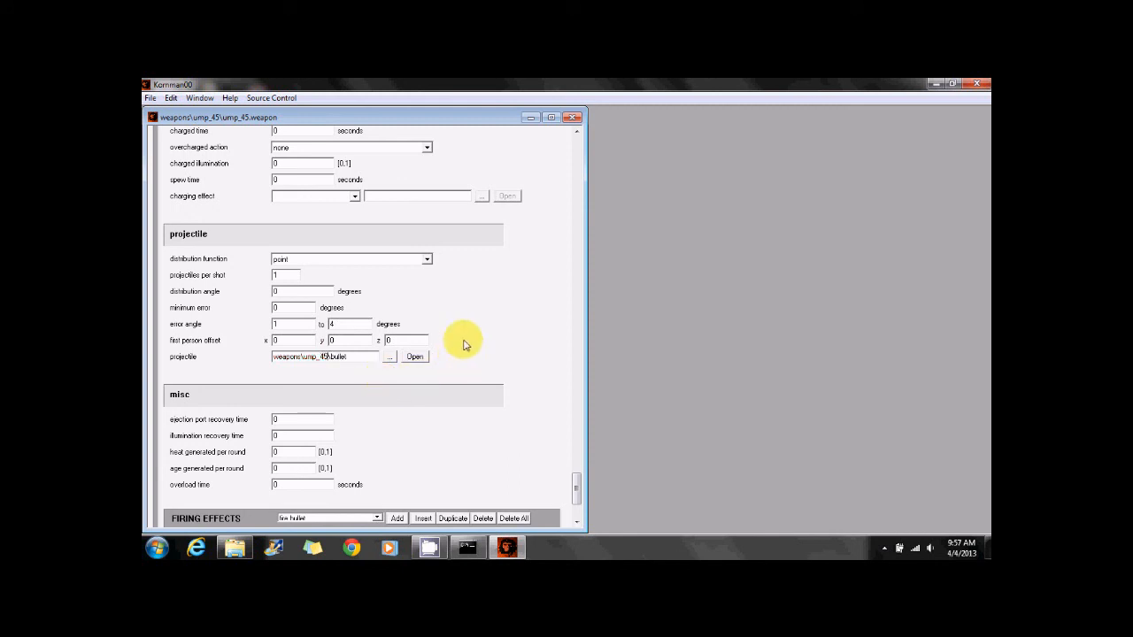
# Save and close the ump_45 weapon tag and exit the tag editor
pyautogui.click(573, 117)
pyautogui.click(542, 340)
pyautogui.click(976, 83)
# Switch to the command prompt and build the map with tool build-cache-file levels\testingrange\ump_45
pyautogui.click(468, 548)
pyautogui.write('t')
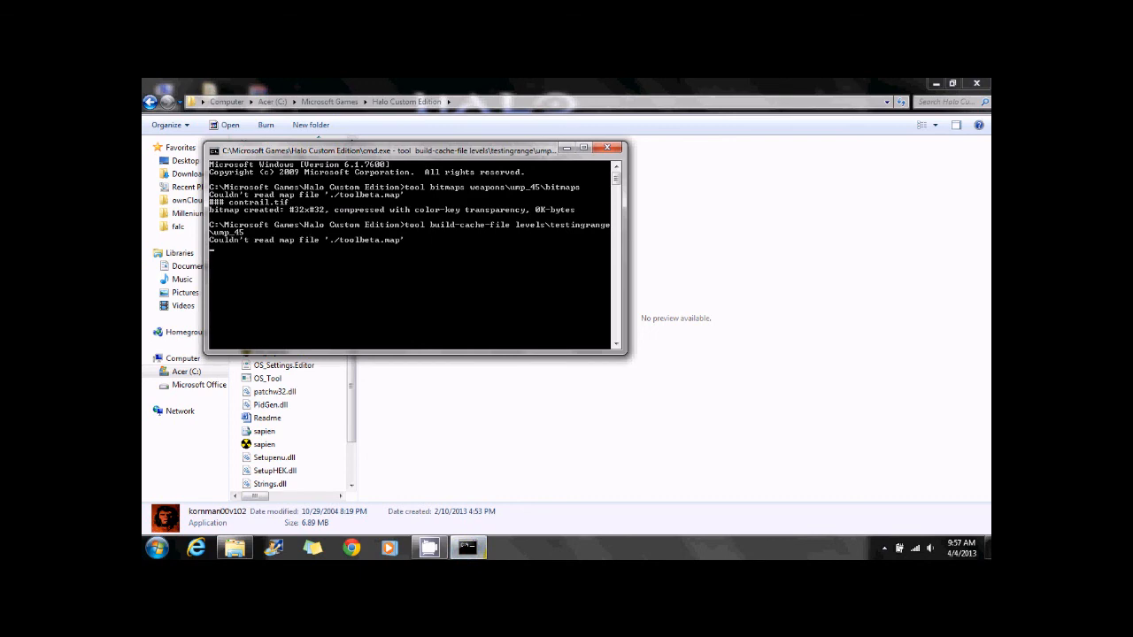
pyautogui.click(433, 551)
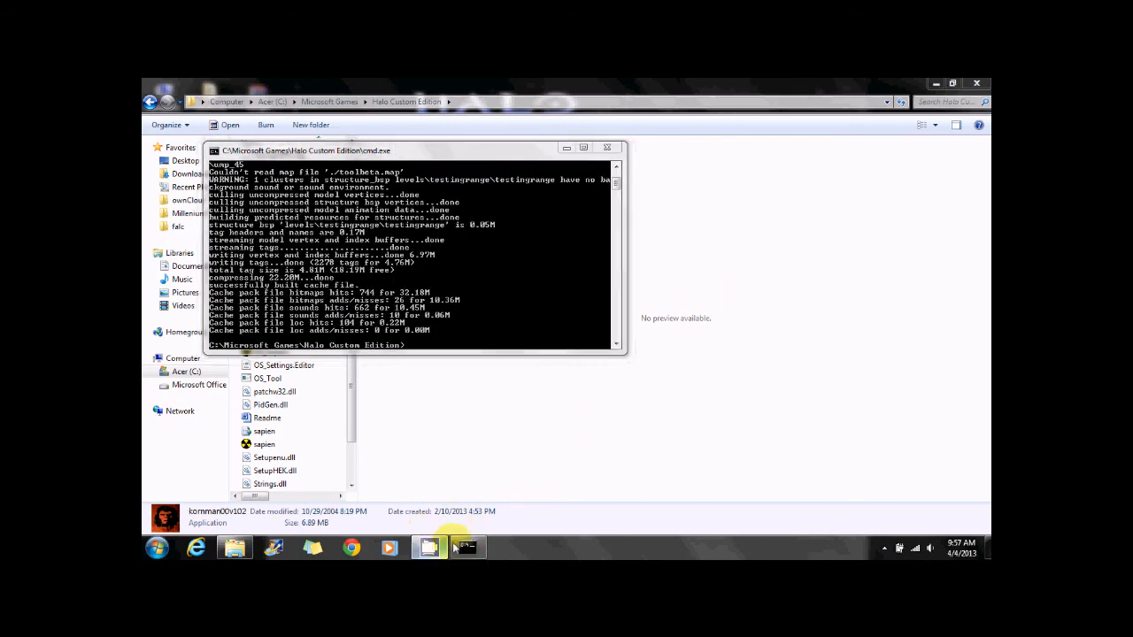
pyautogui.click(936, 84)
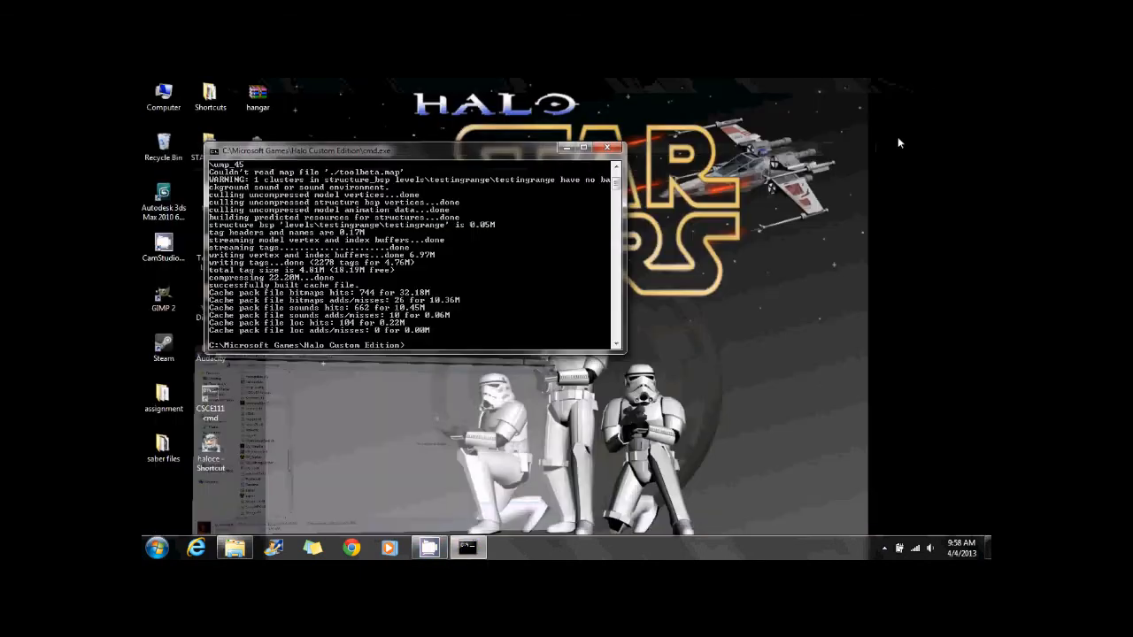
pyautogui.click(884, 547)
pyautogui.click(874, 465)
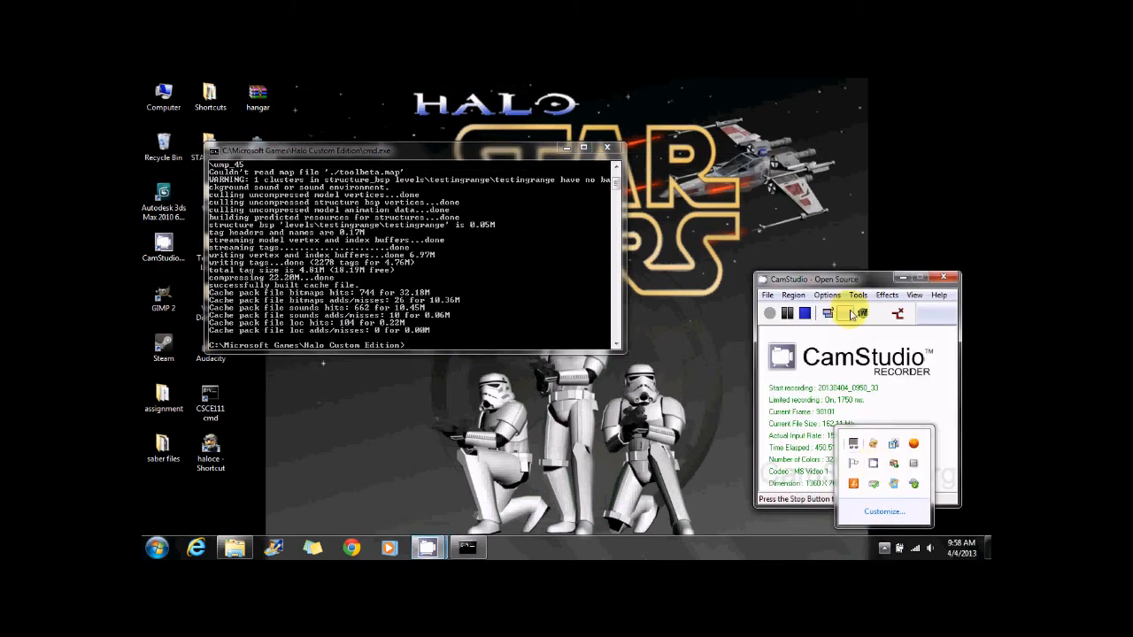